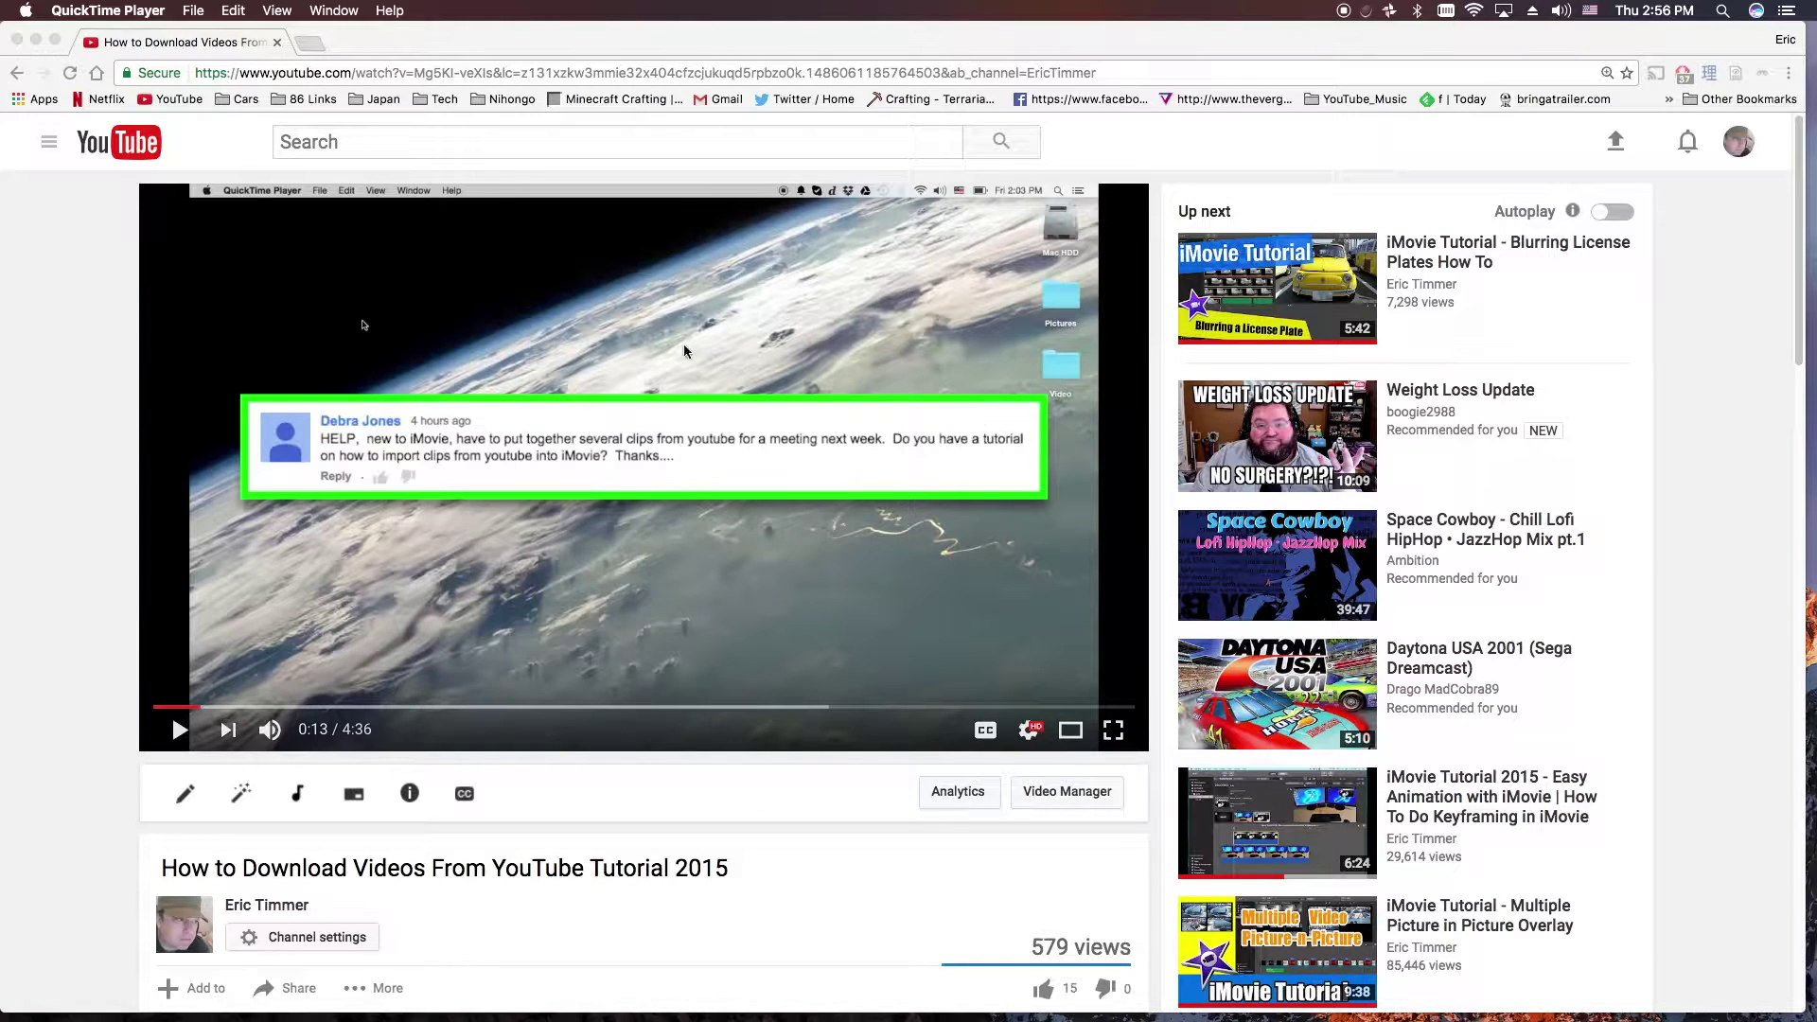
Scroll down to the comments, including the viewer's question about adding a comment.
{"action": "scroll", "coordinate": [577, 373], "scroll_direction": "down", "scroll_amount": 7}
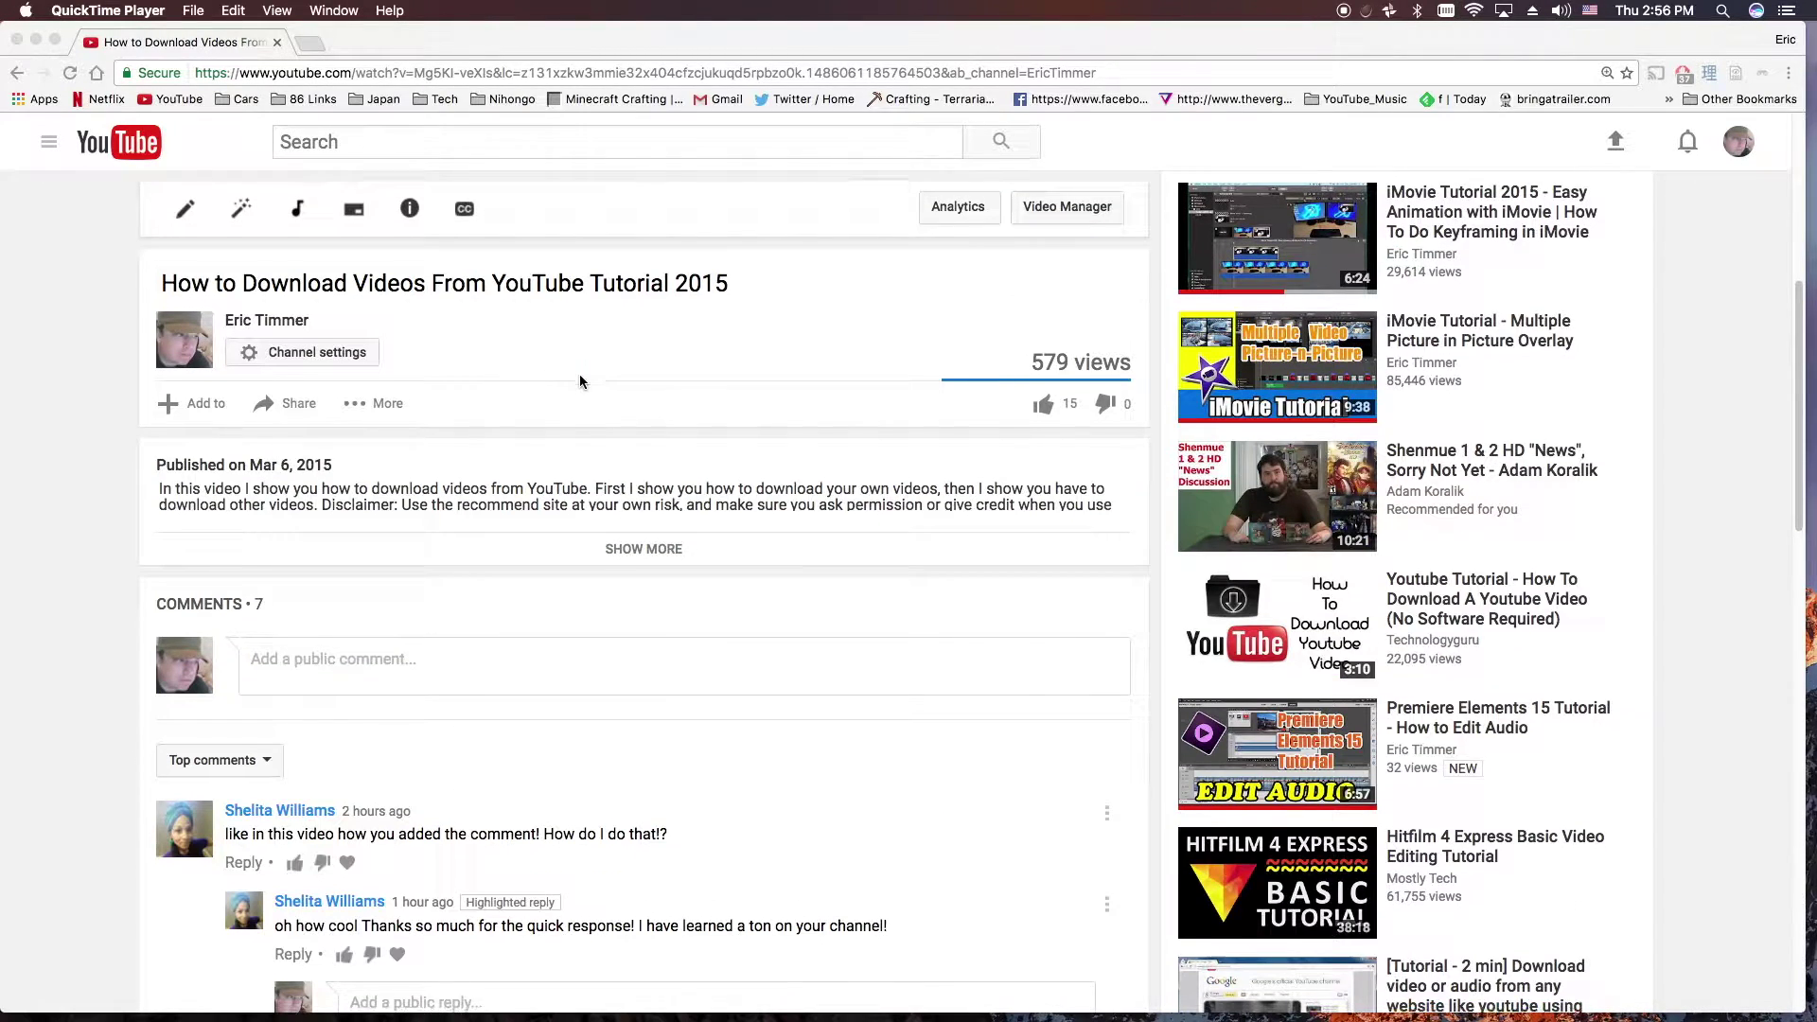
{"action": "scroll", "coordinate": [579, 382], "scroll_direction": "down", "scroll_amount": 4}
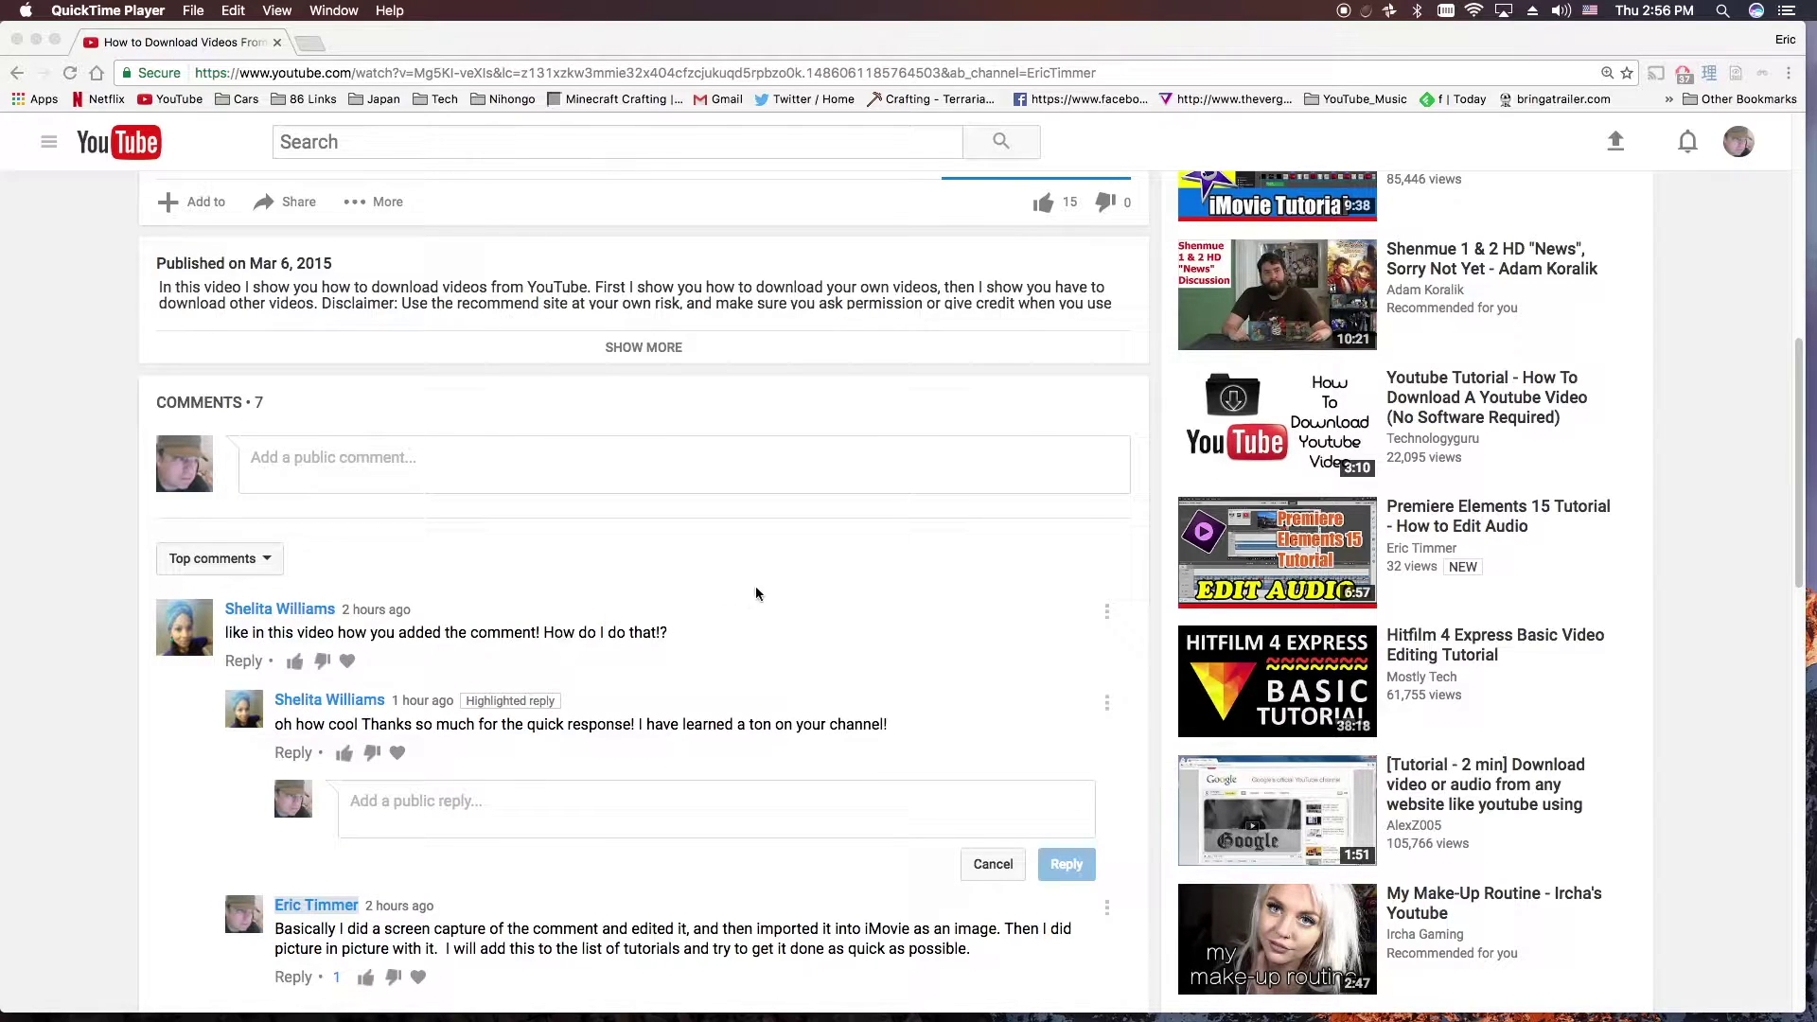
{"action": "scroll", "coordinate": [792, 566], "scroll_direction": "down", "scroll_amount": 1}
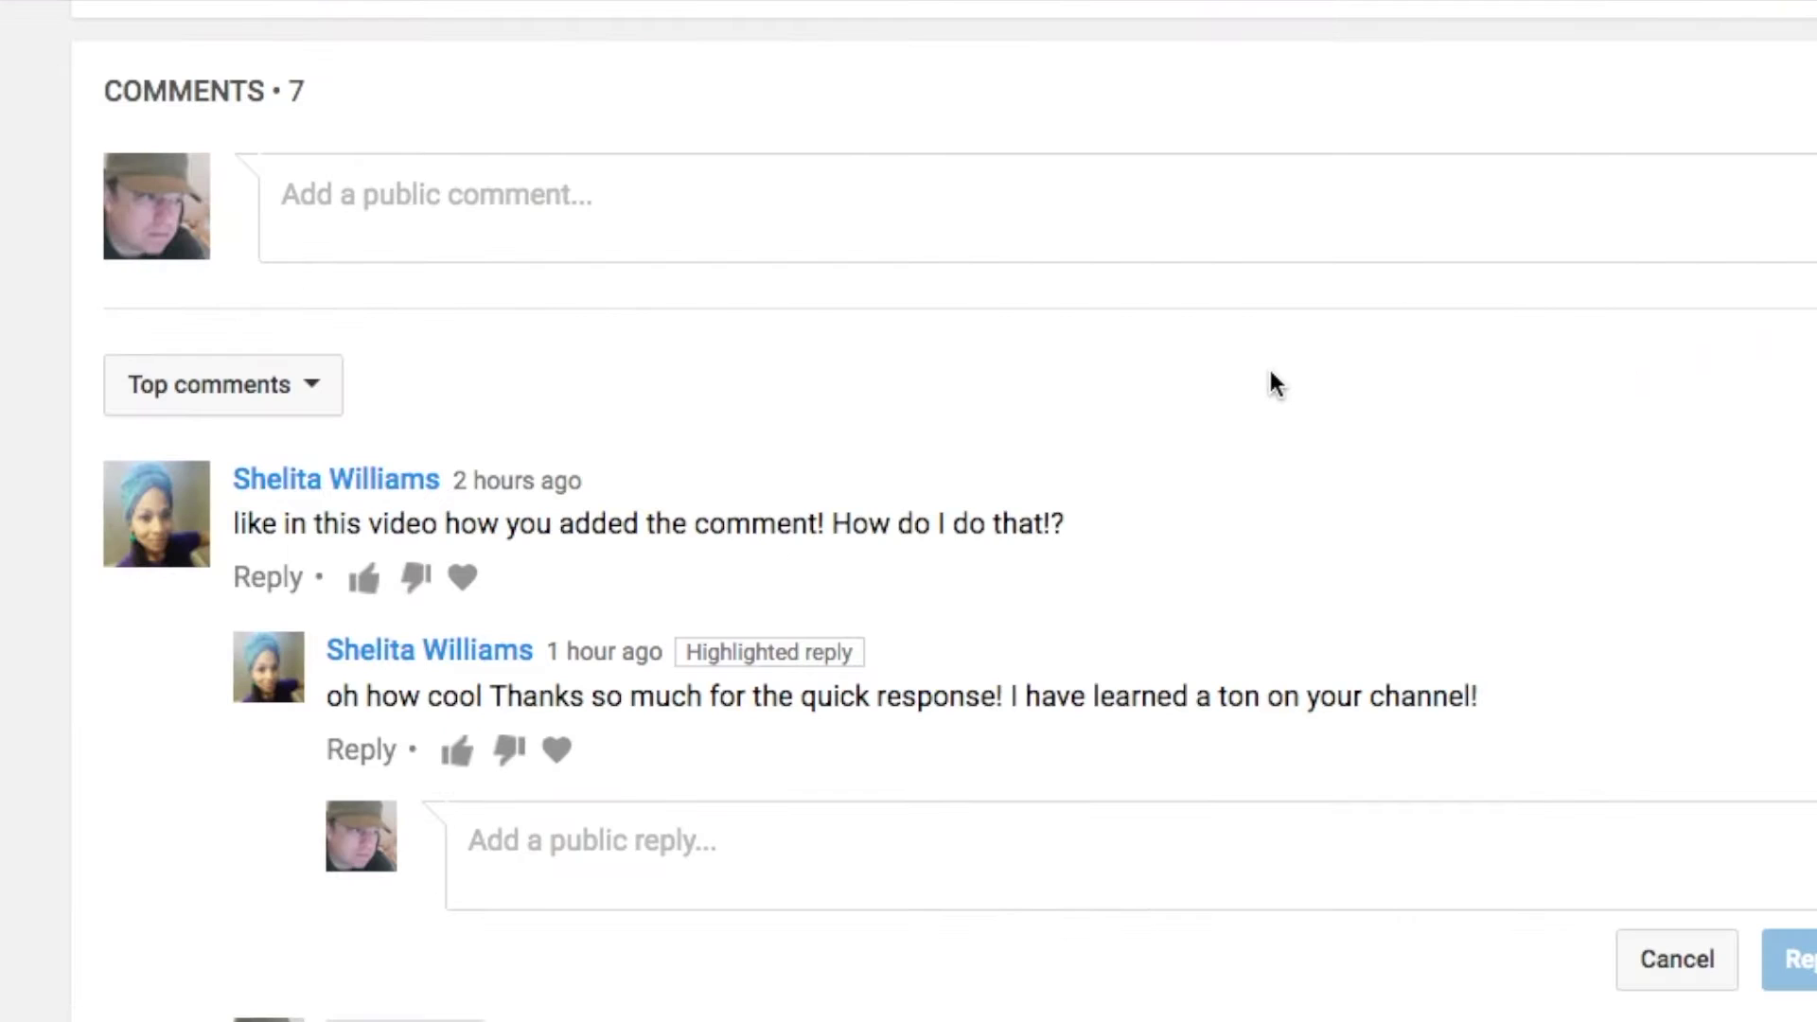
{"action": "key", "text": "super+shift+4"}
Capture the first comment as a Screen Shot PNG on the desktop.
{"action": "left_click_drag", "start_coordinate": [79, 445], "coordinate": [1087, 613]}
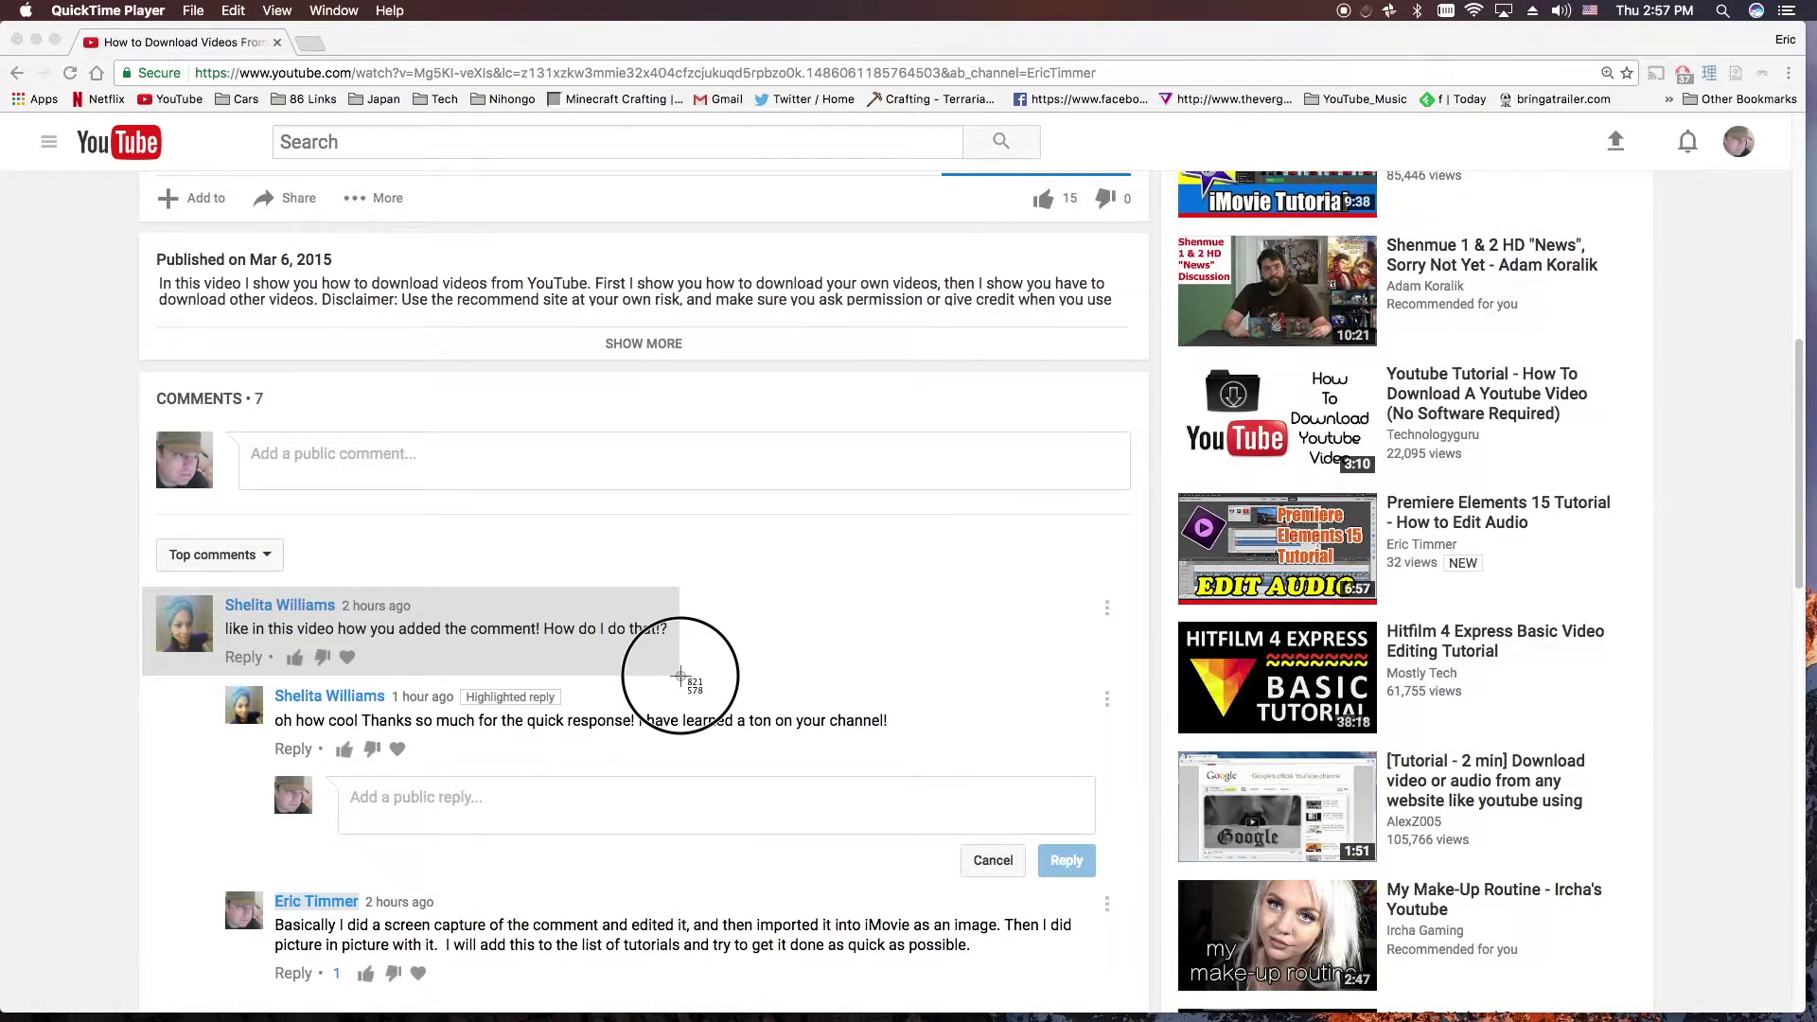
{"action": "left_click_drag", "start_coordinate": [679, 675], "coordinate": [680, 675]}
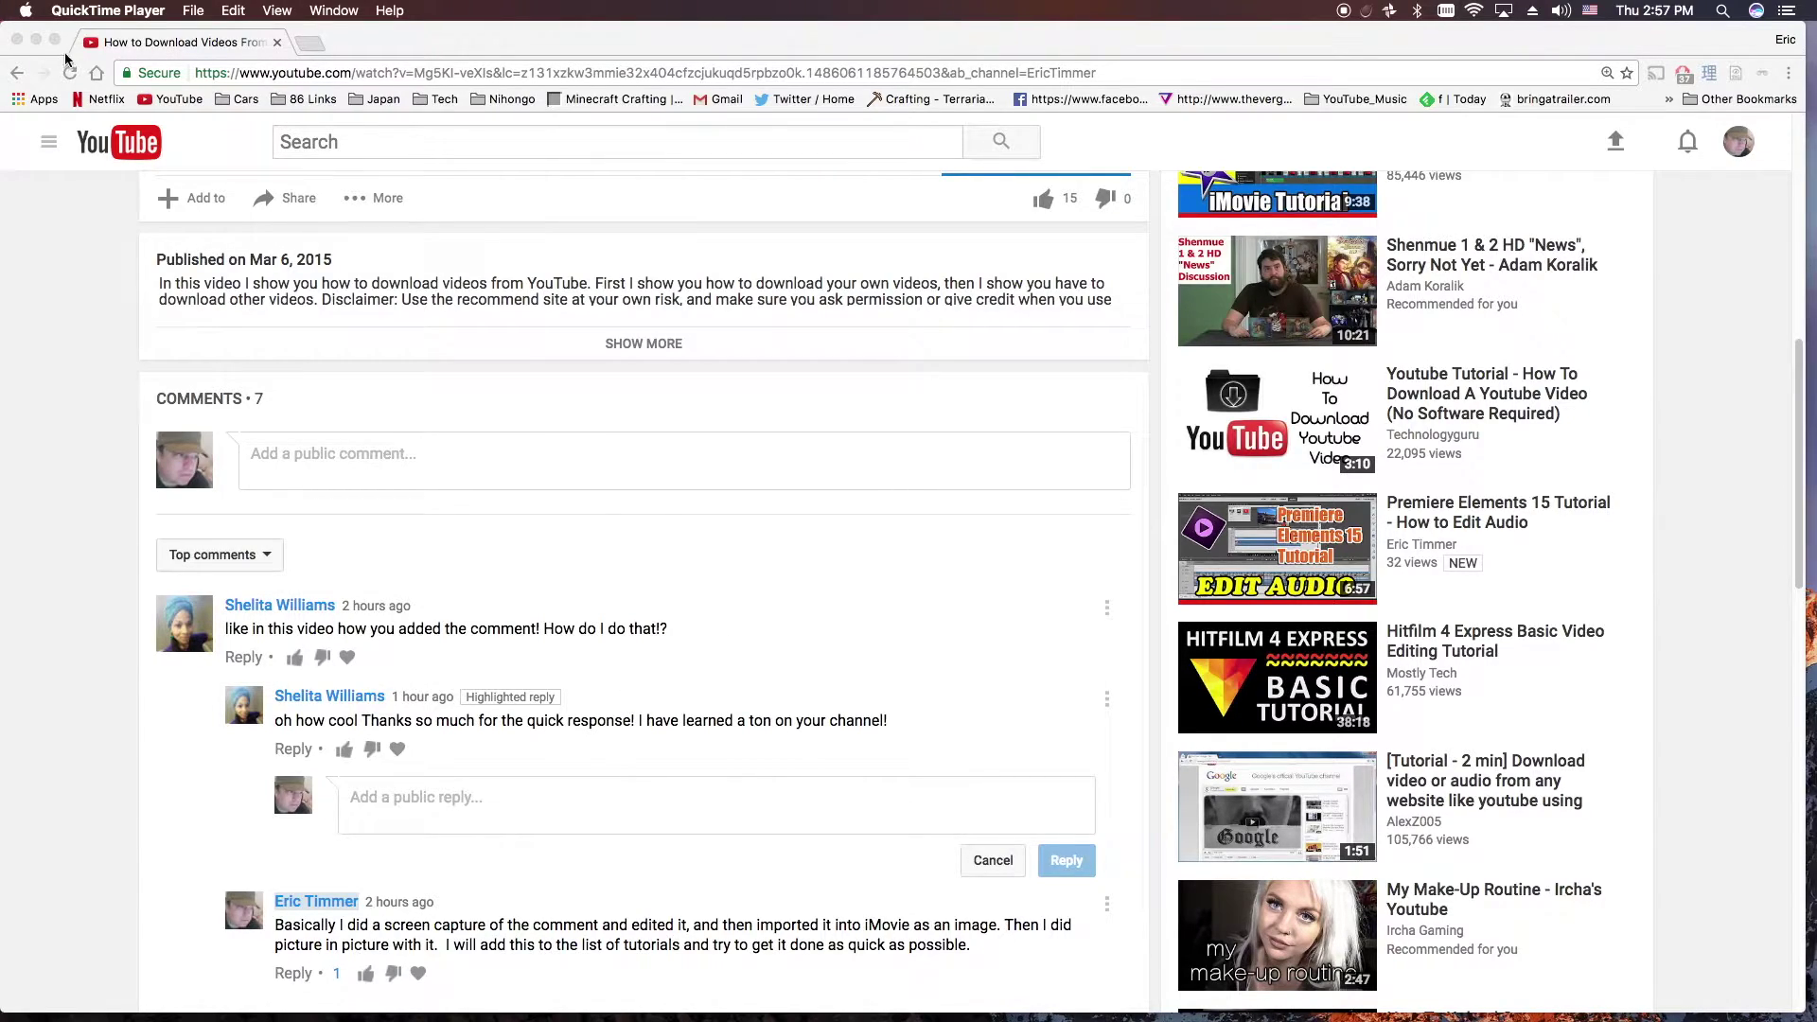
{"action": "left_click", "coordinate": [36, 40]}
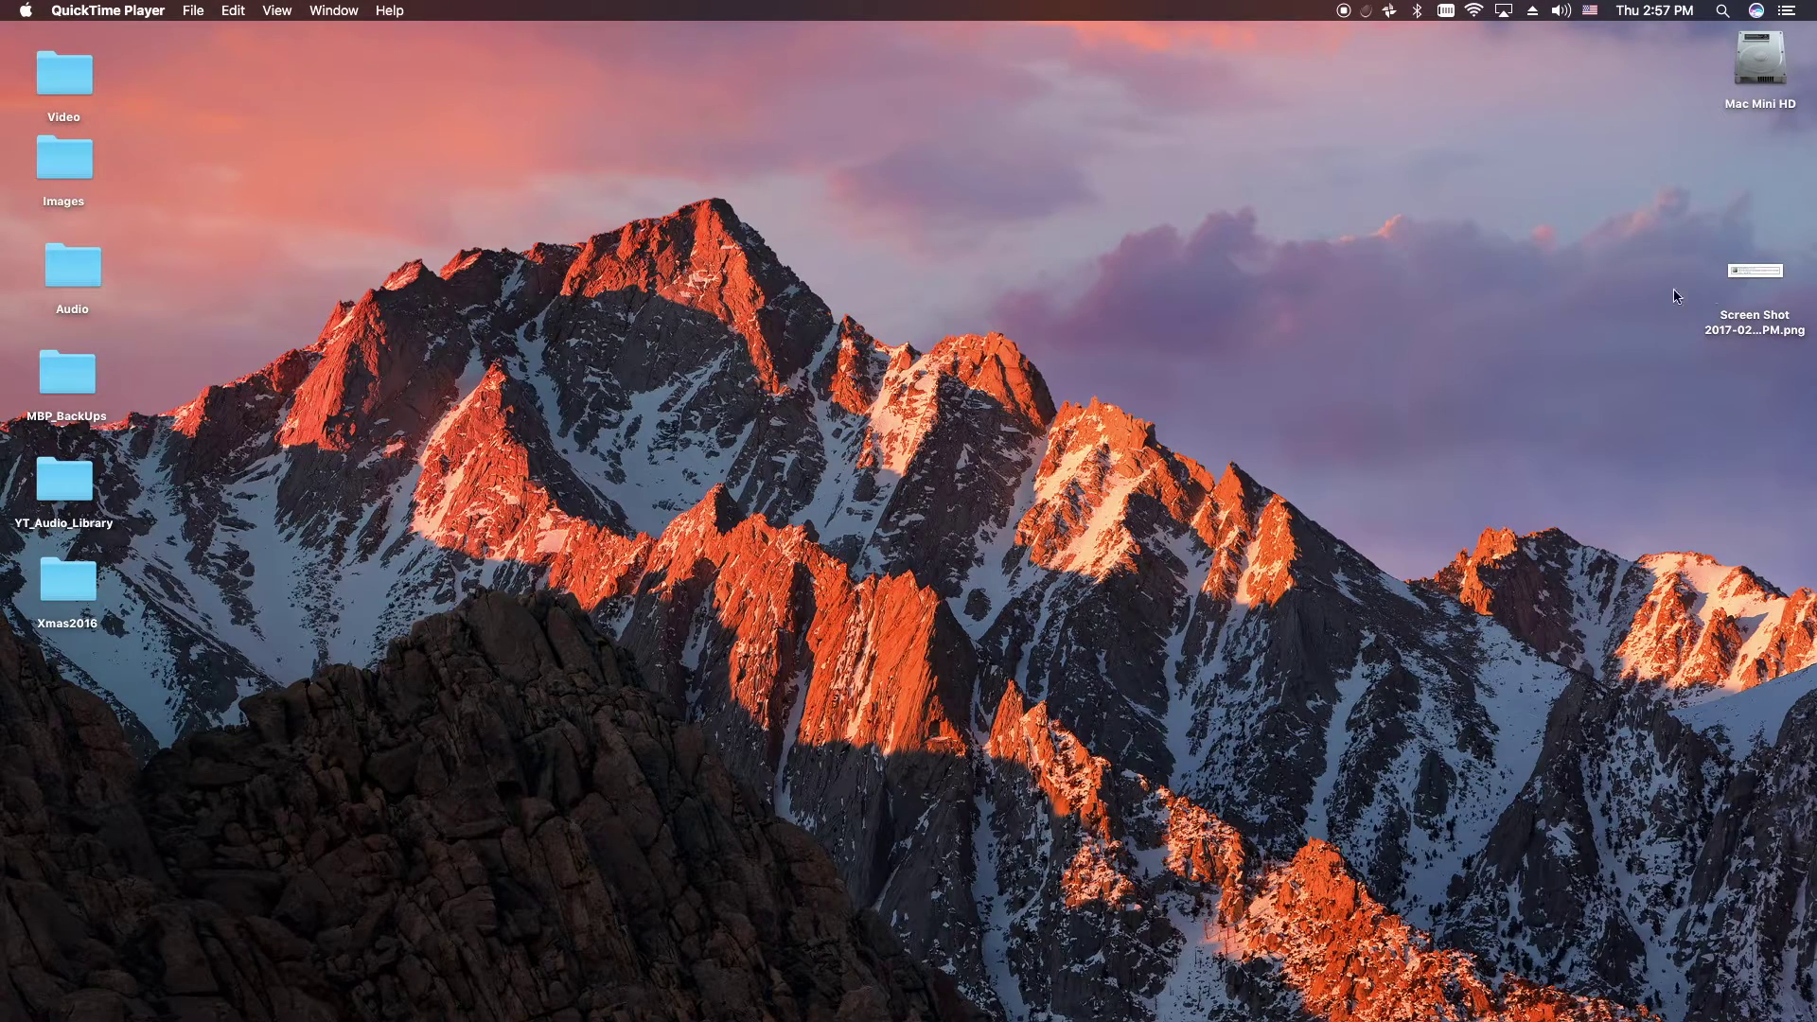
Check the comment screenshot in Preview, close it, and bring up iMovie's backgrounds.
{"action": "double_click", "coordinate": [1755, 274]}
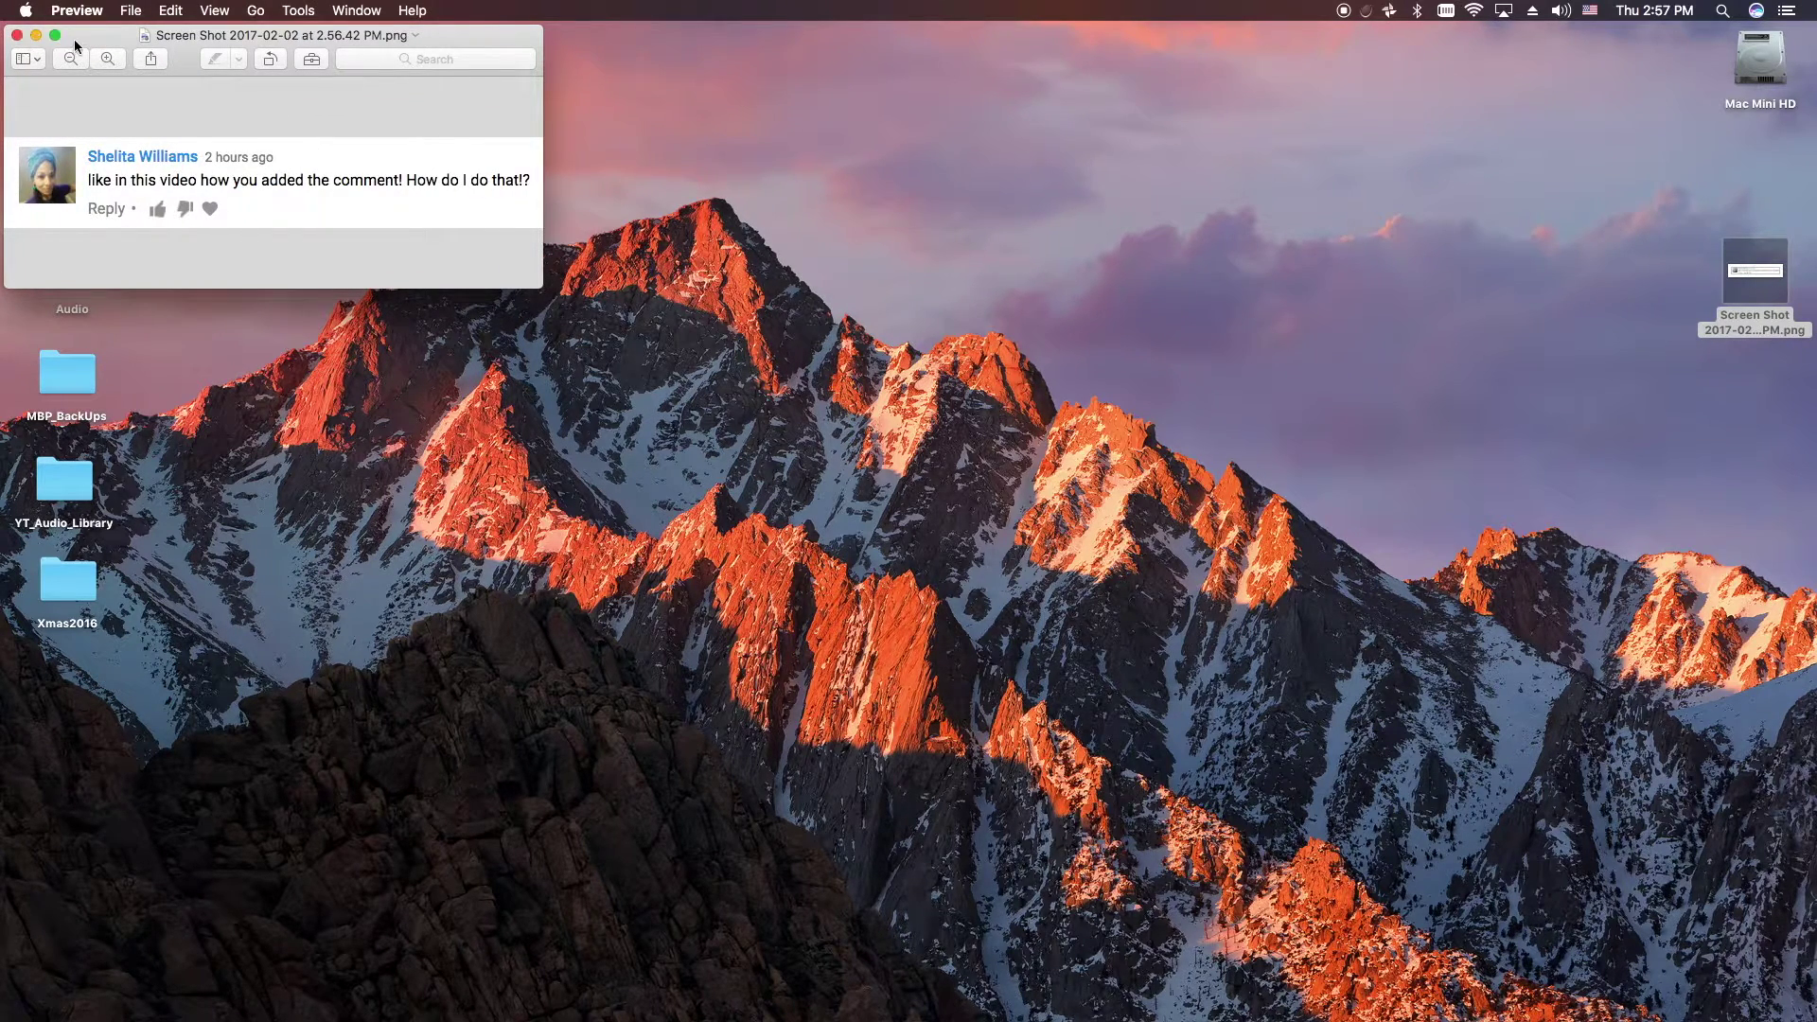
{"action": "left_click_drag", "start_coordinate": [76, 45], "coordinate": [211, 48]}
{"action": "left_click", "coordinate": [152, 39]}
{"action": "left_click", "coordinate": [840, 996]}
{"action": "left_click", "coordinate": [587, 76]}
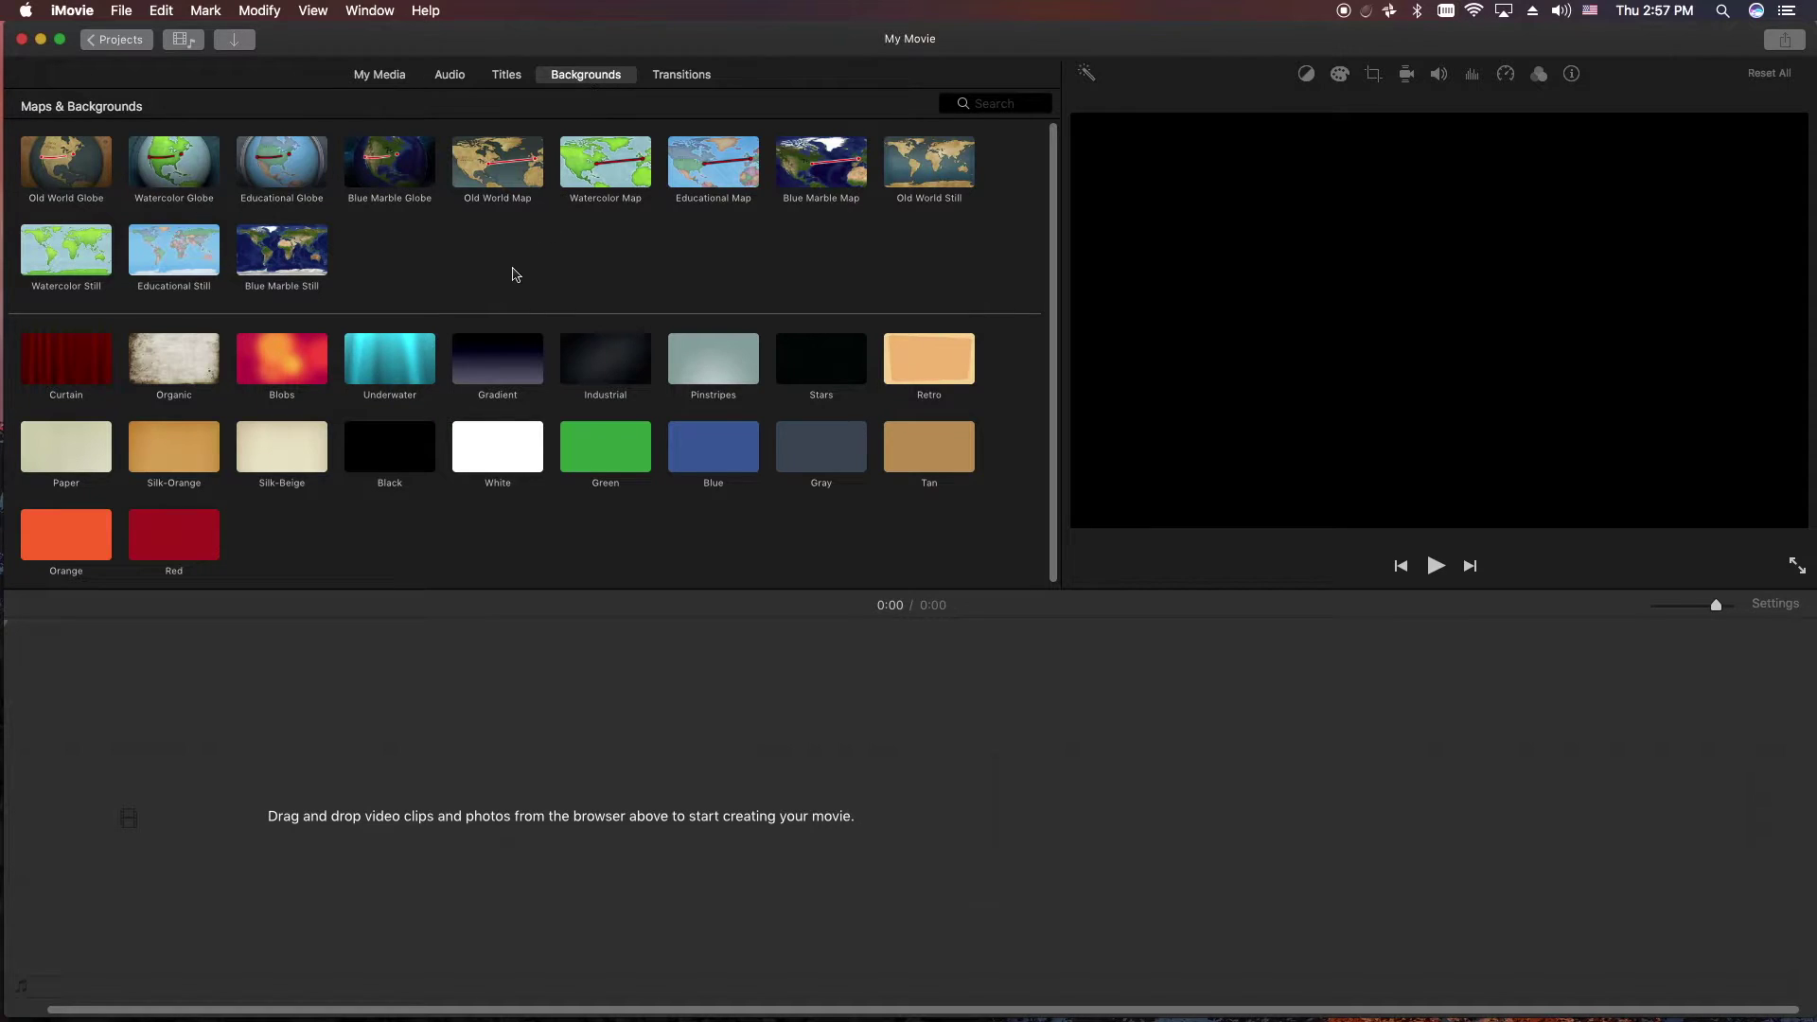
Drop the Underwater background into the timeline and stretch the clip to about 6 seconds.
{"action": "left_click", "coordinate": [409, 354]}
{"action": "left_click_drag", "start_coordinate": [409, 355], "coordinate": [218, 782]}
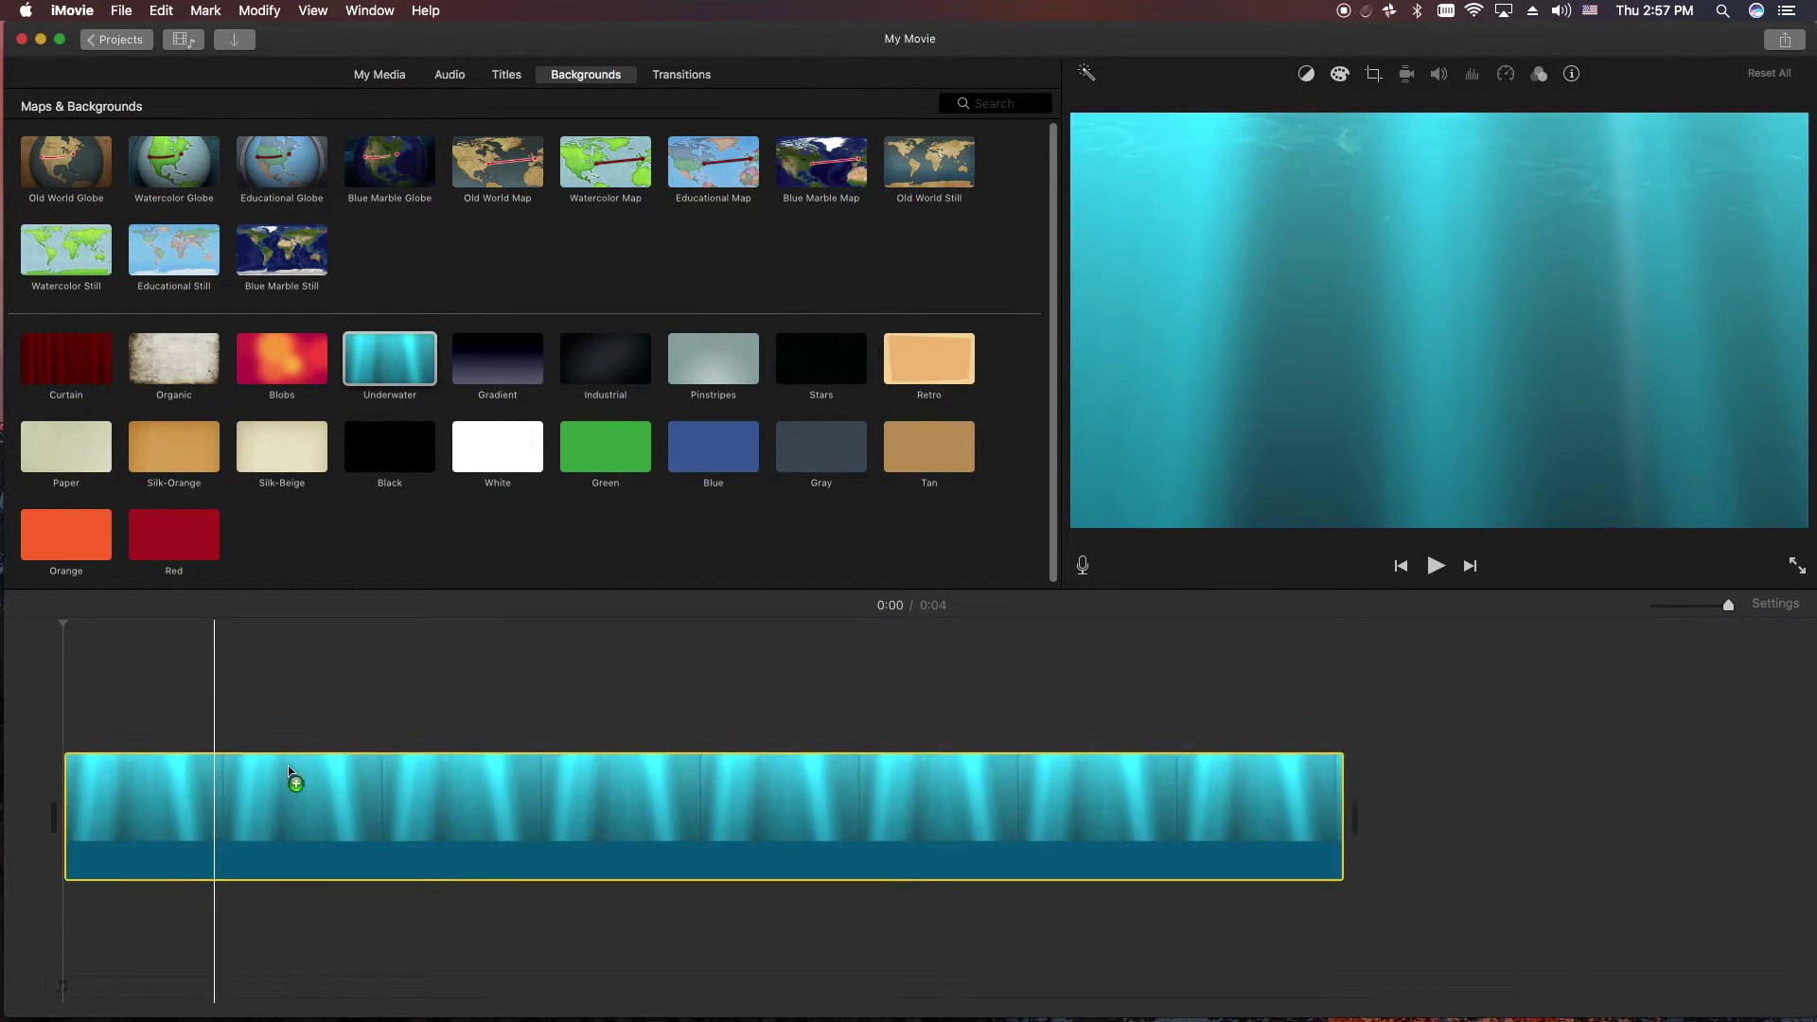
{"action": "left_click", "coordinate": [1782, 606]}
{"action": "left_click_drag", "start_coordinate": [1605, 842], "coordinate": [1578, 851]}
{"action": "left_click", "coordinate": [1246, 812]}
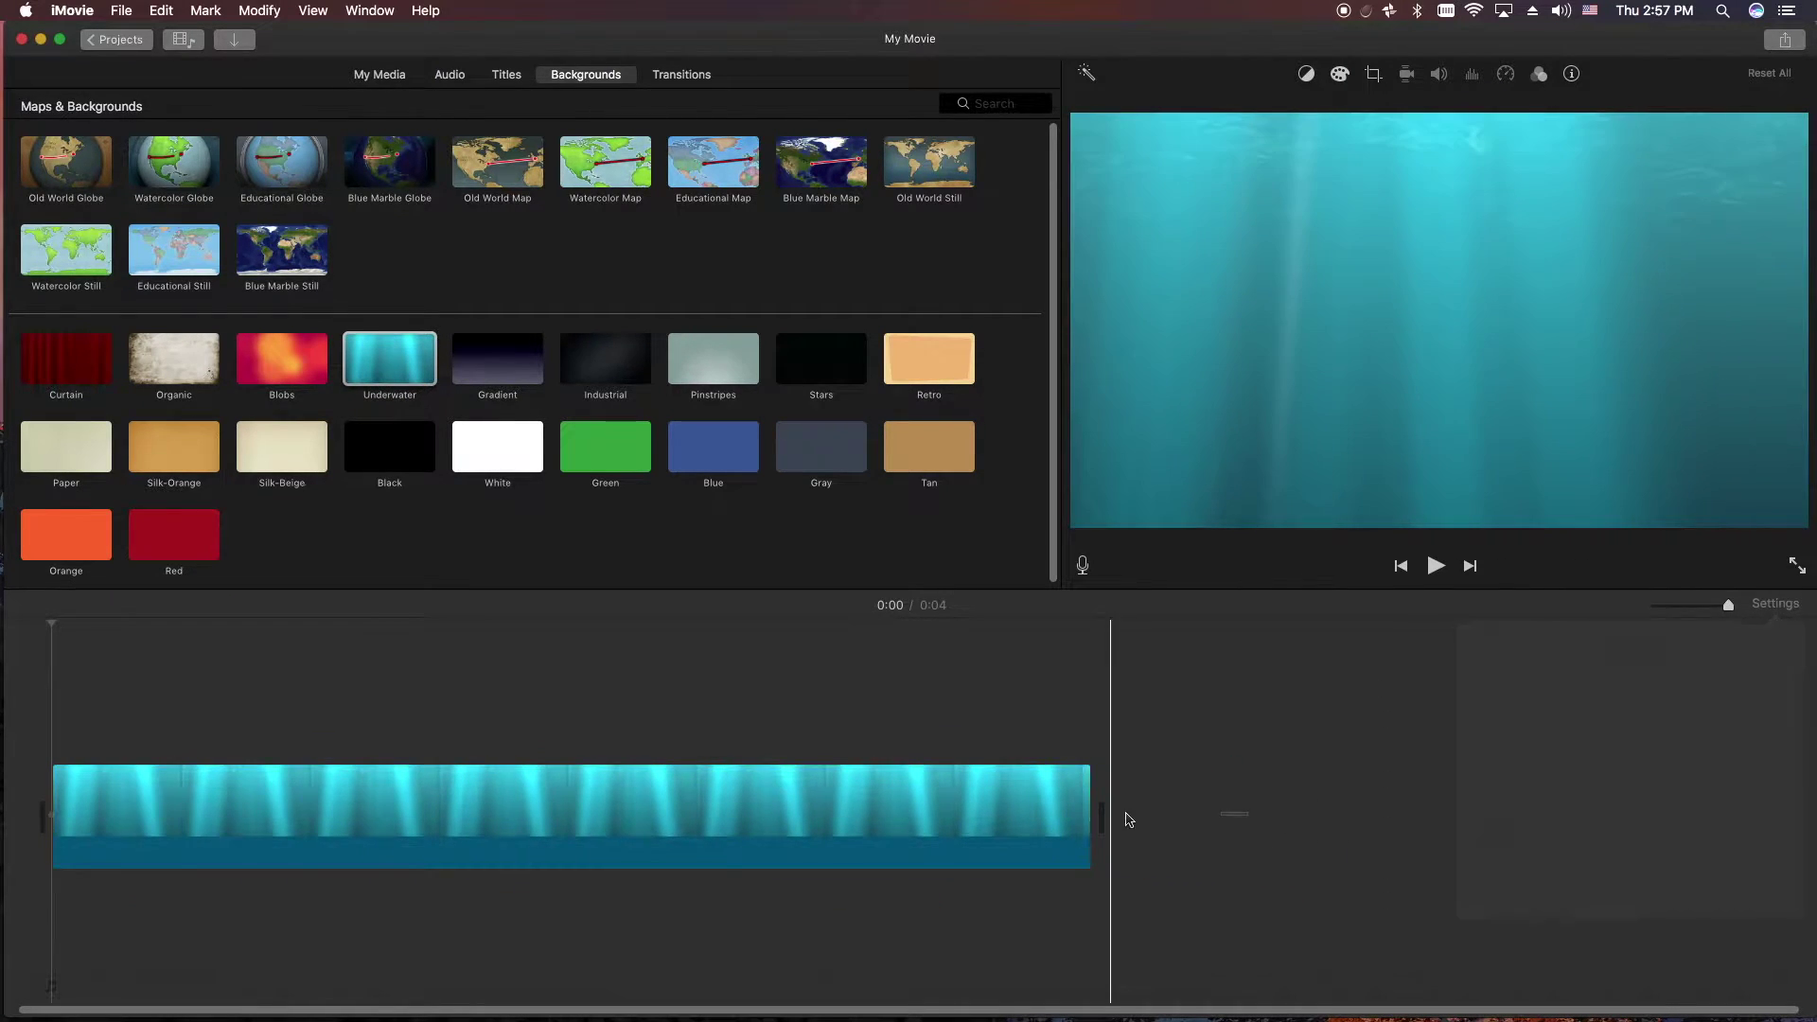
{"action": "left_click_drag", "start_coordinate": [1088, 801], "coordinate": [1744, 856]}
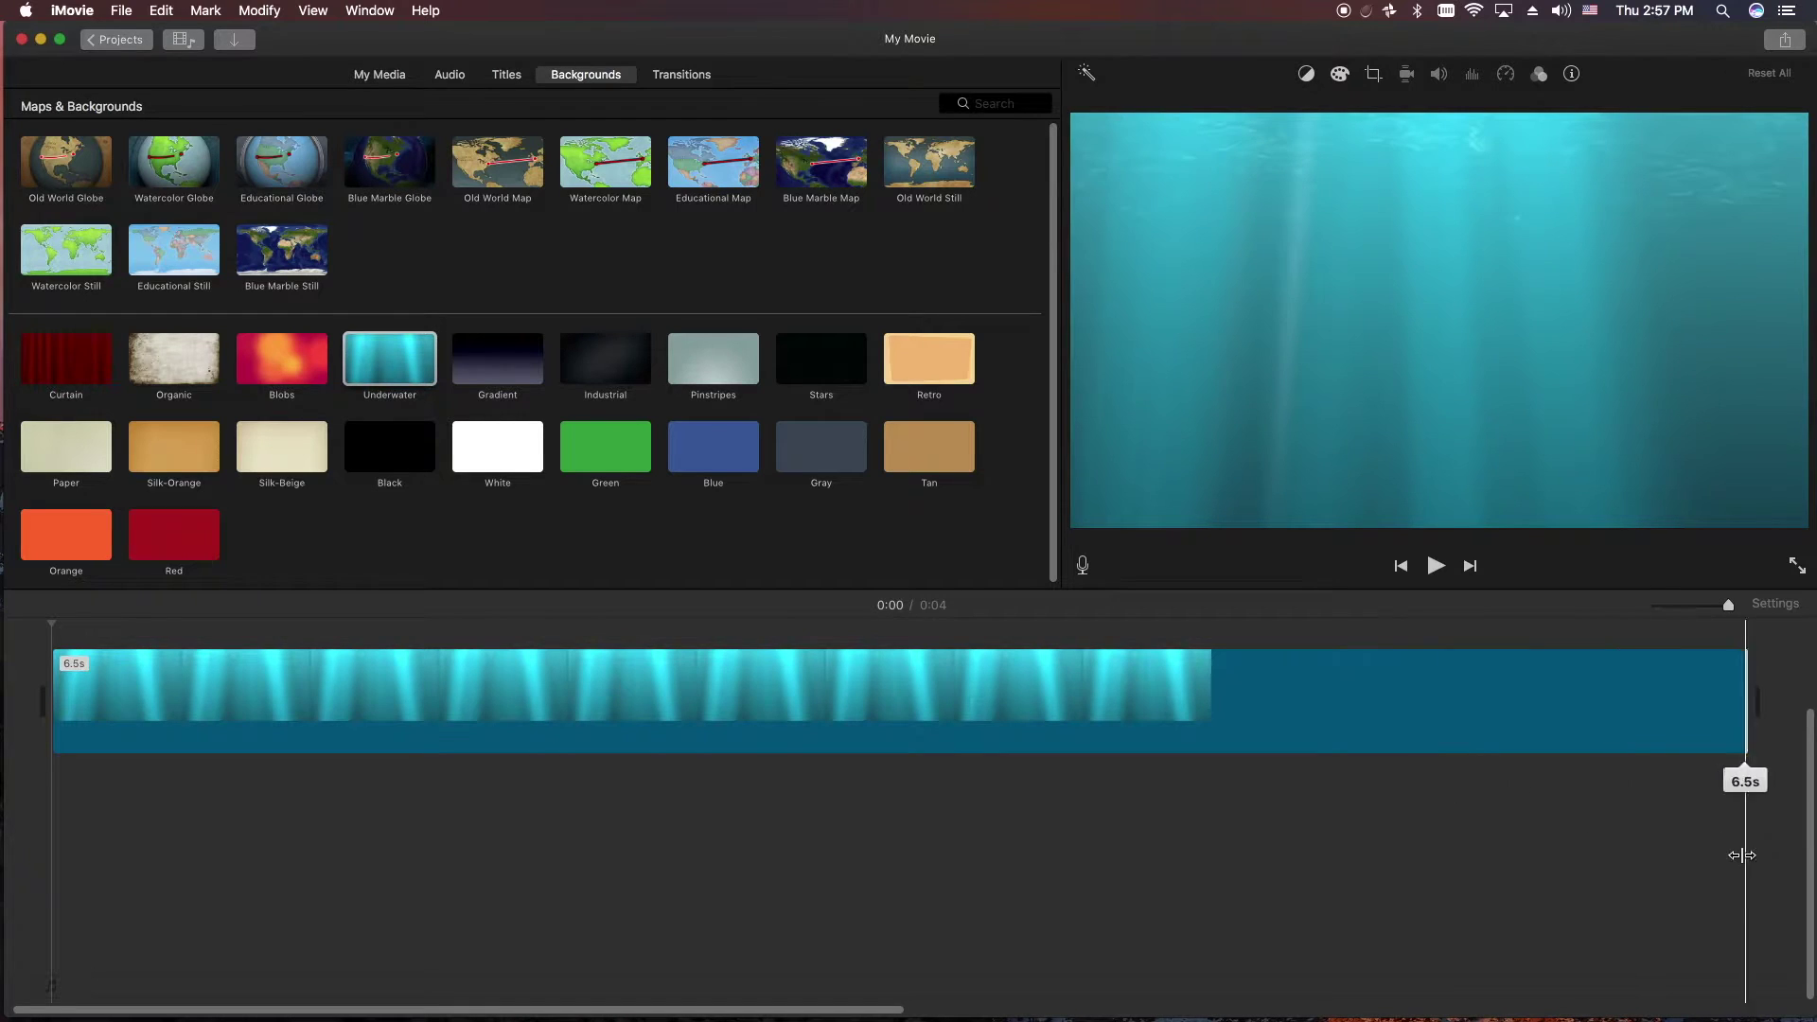
{"action": "left_click", "coordinate": [1215, 786]}
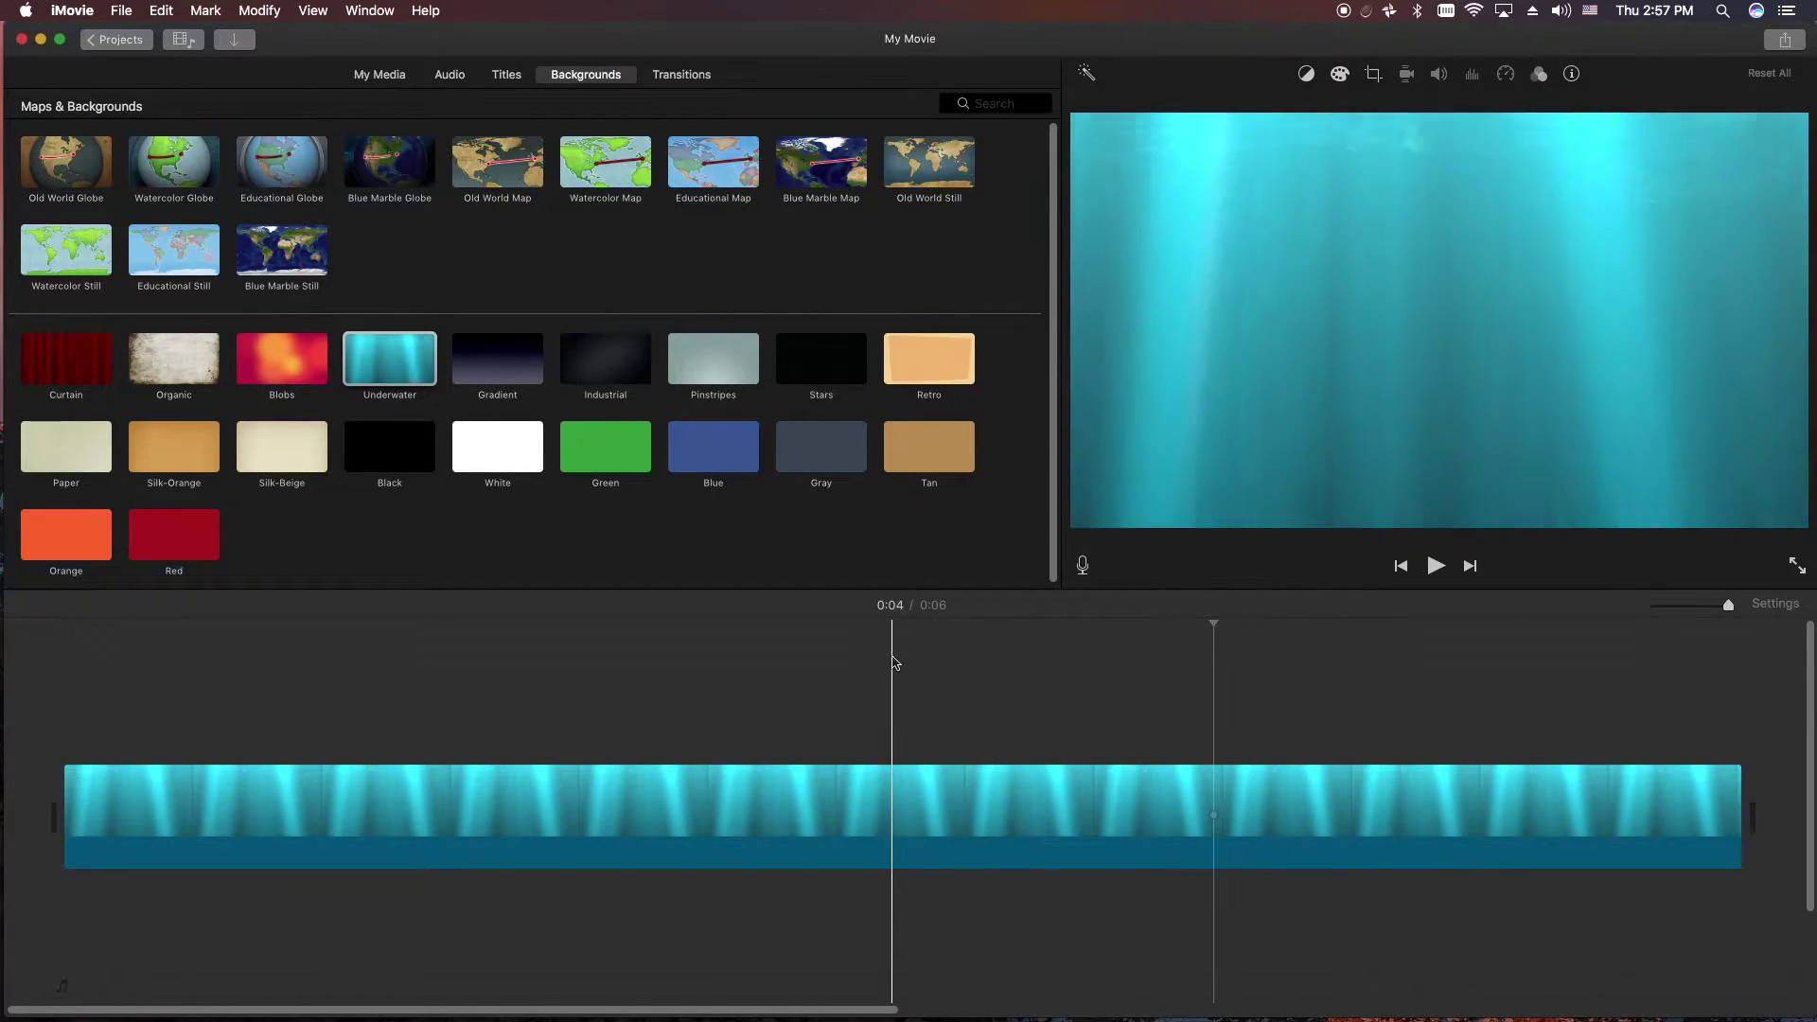
{"action": "left_click", "coordinate": [379, 76]}
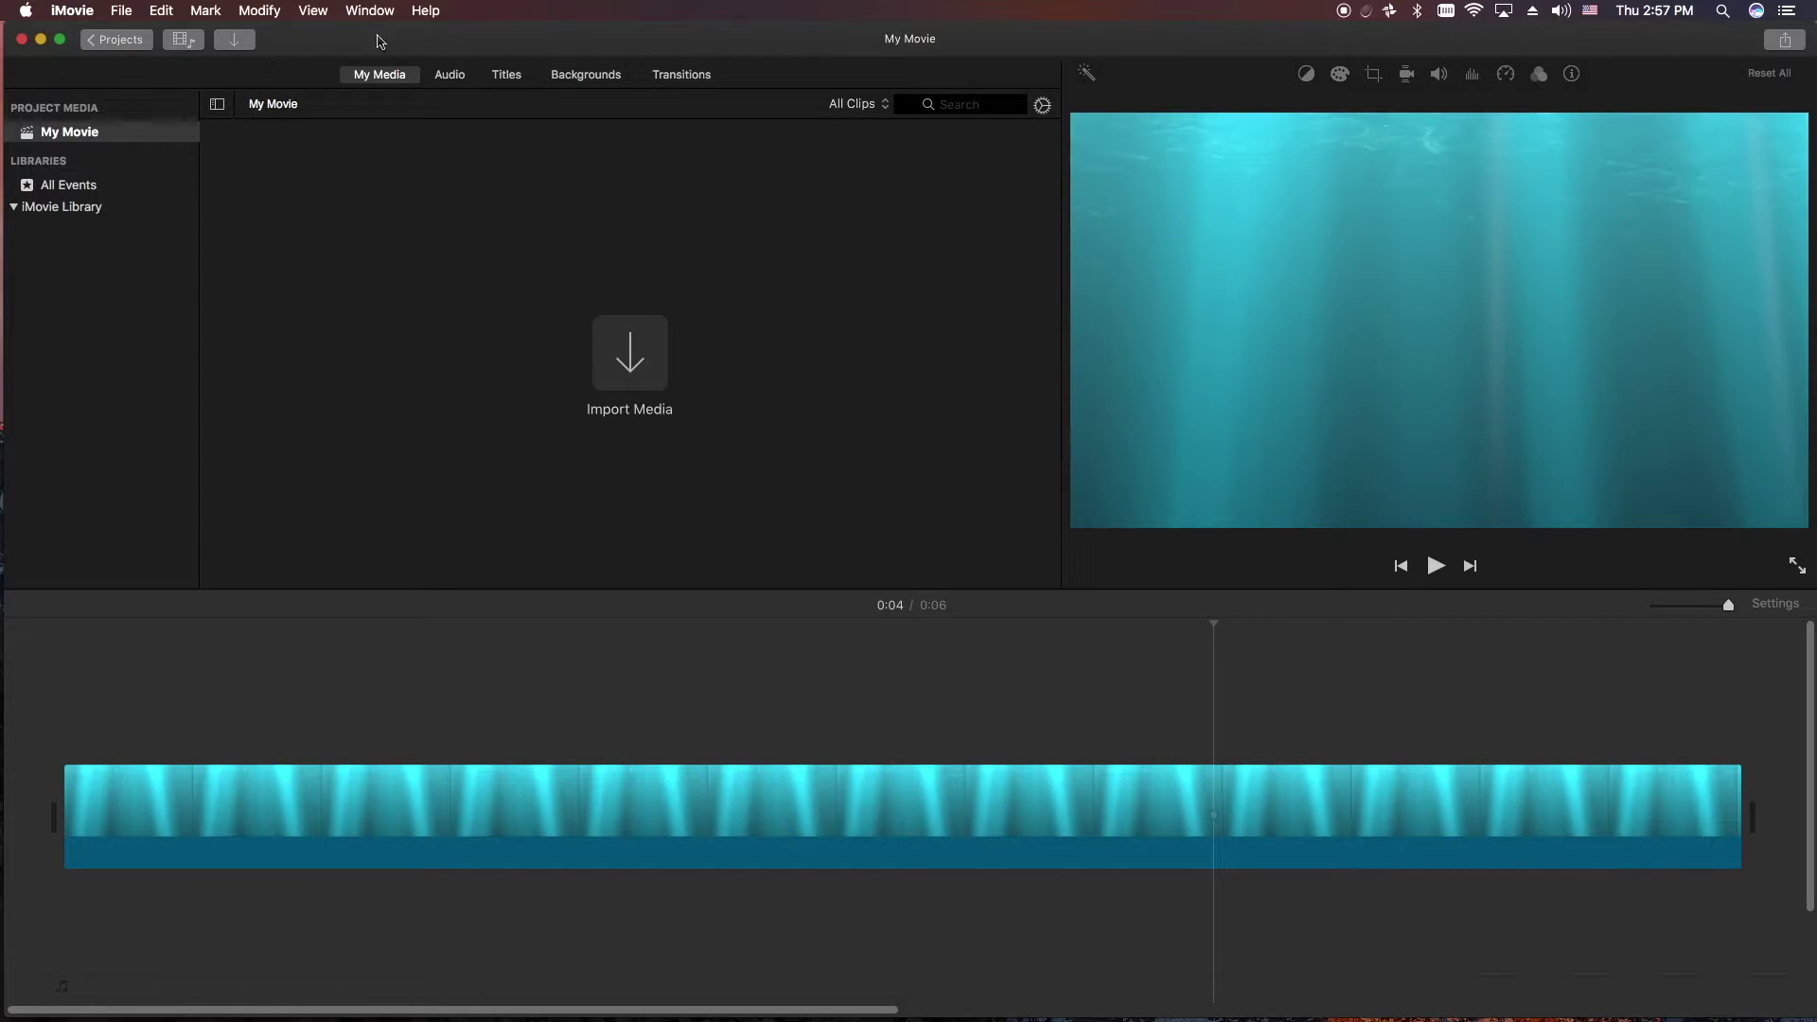
Drag the comment screenshot from the desktop into the timeline above the Underwater clip.
{"action": "left_click", "coordinate": [126, 11]}
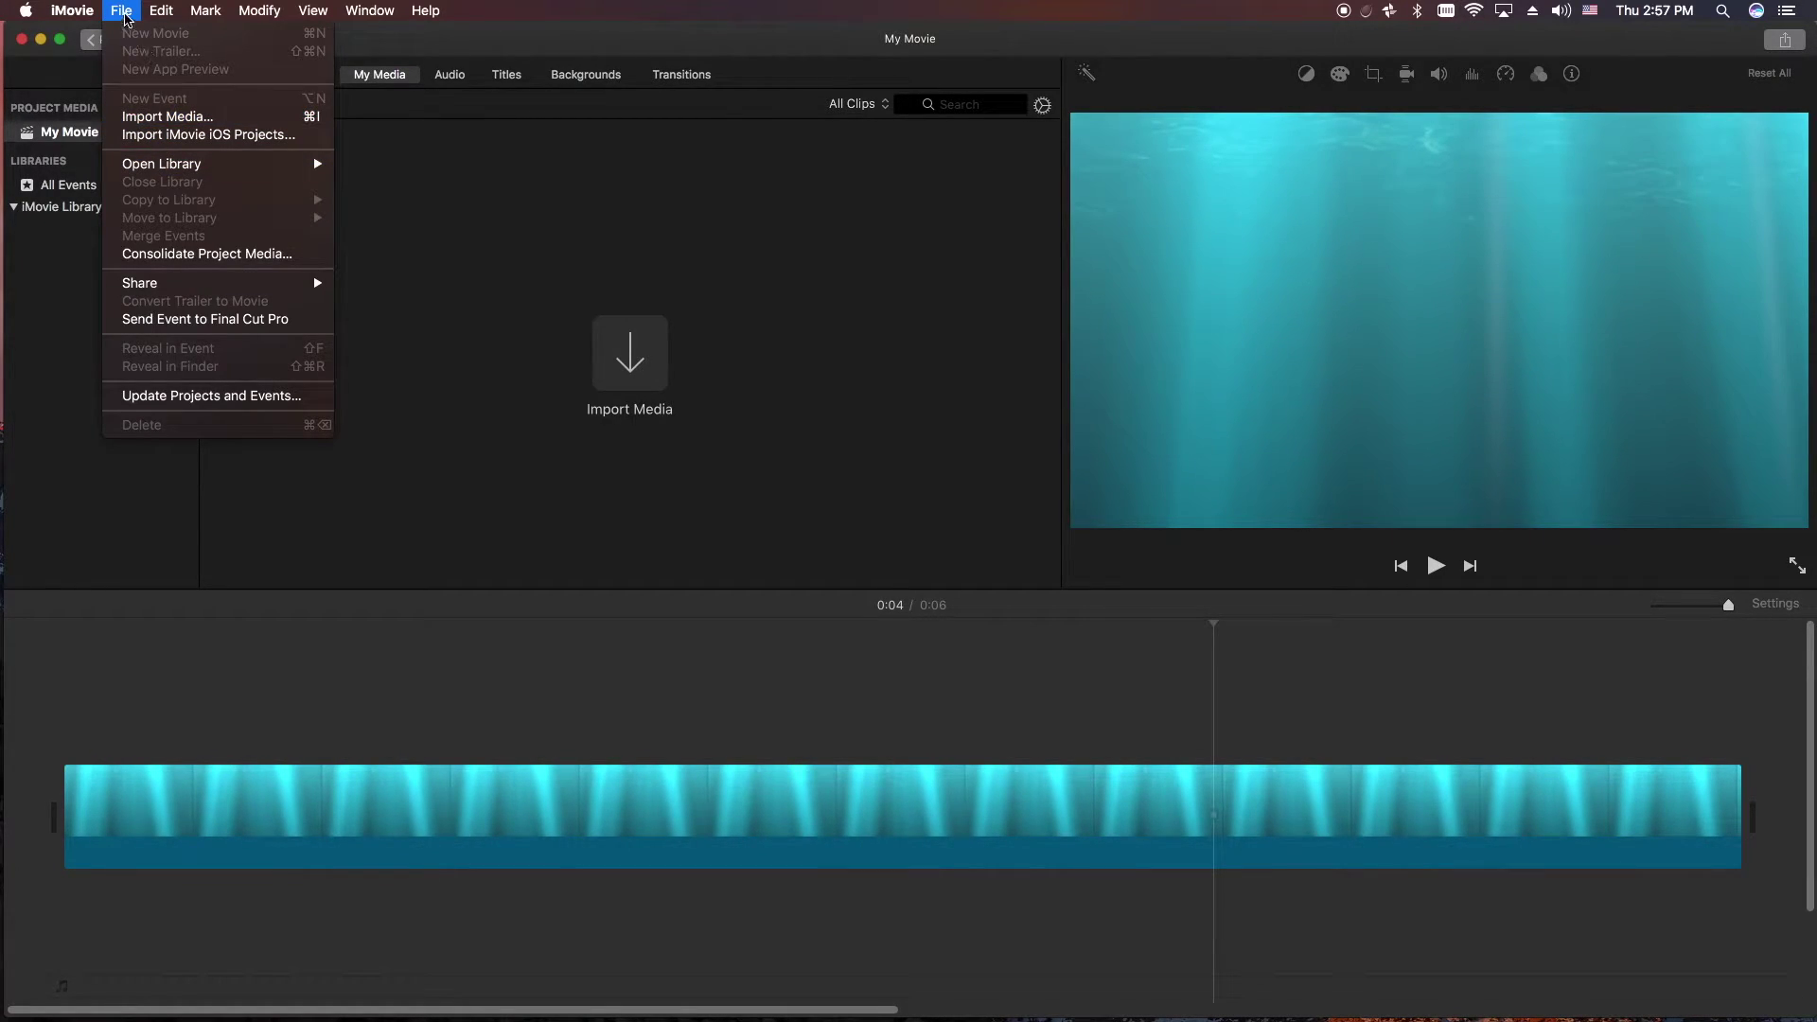
{"action": "left_click", "coordinate": [1353, 160]}
{"action": "left_click_drag", "start_coordinate": [1813, 377], "coordinate": [1559, 376]}
{"action": "left_click", "coordinate": [1751, 308]}
{"action": "left_click_drag", "start_coordinate": [1763, 276], "coordinate": [162, 702]}
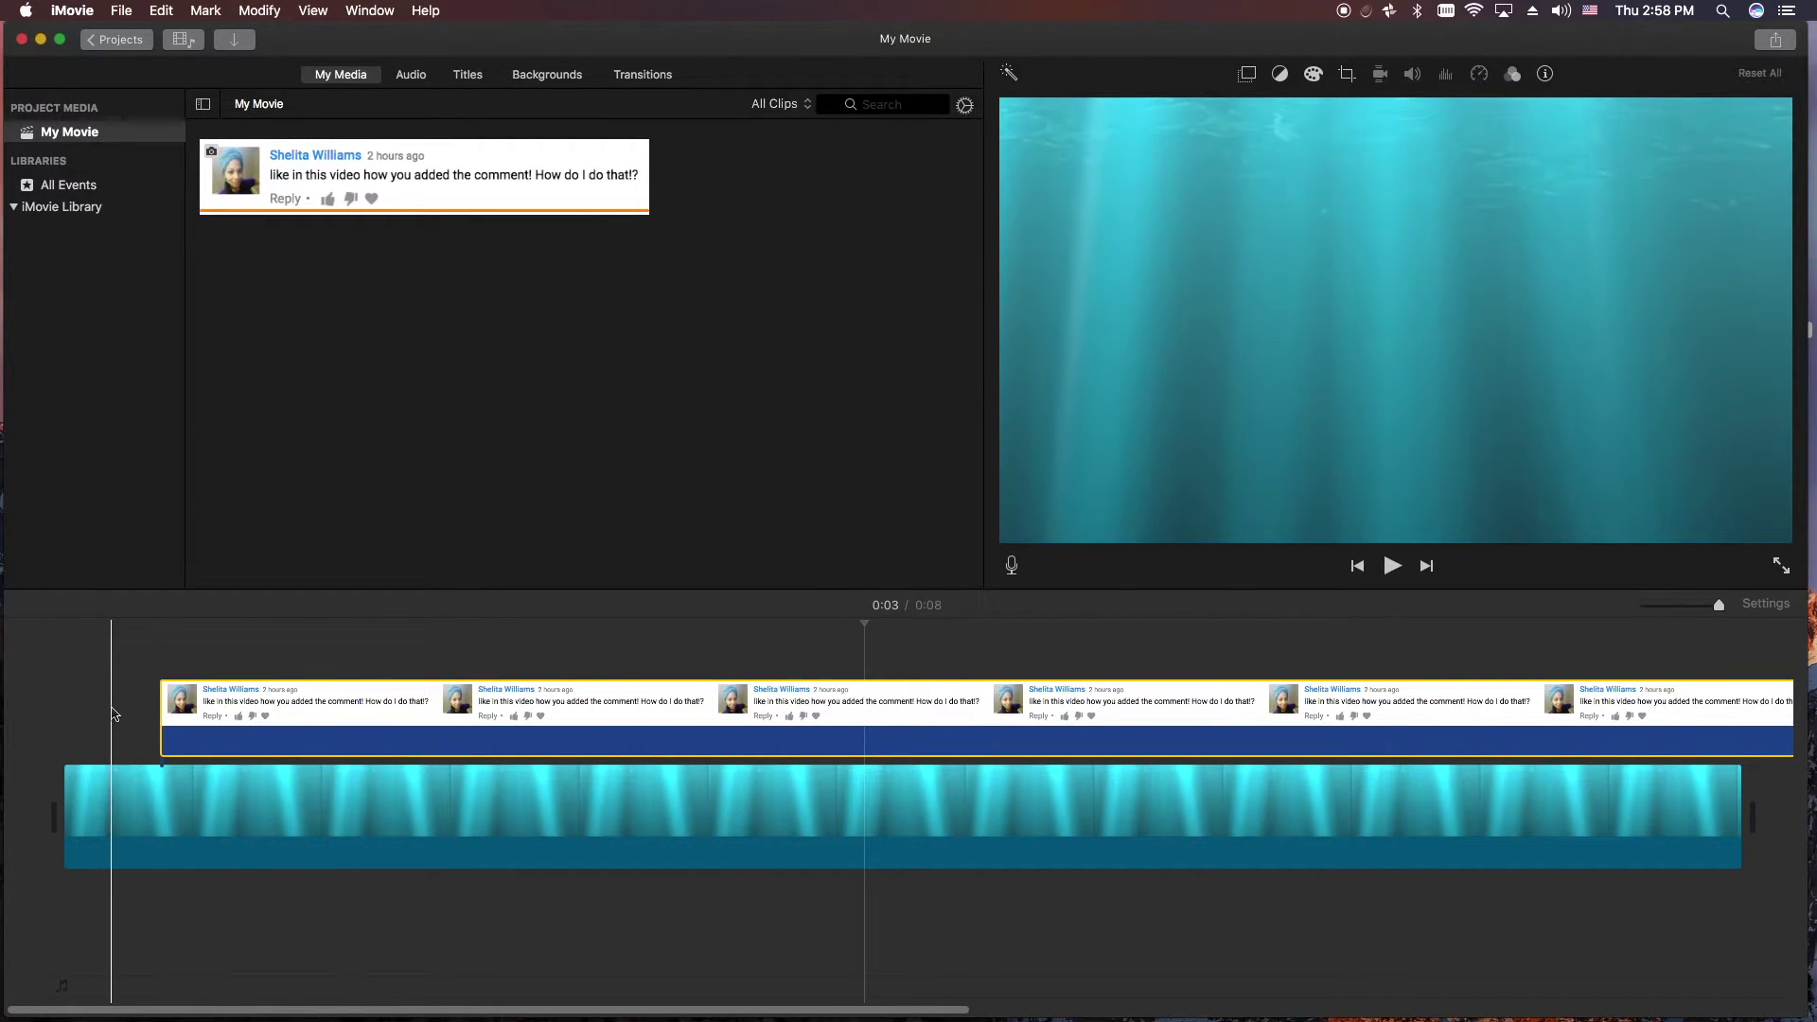
Scrub through the comment clip to preview the overlay.
{"action": "left_click", "coordinate": [215, 719]}
{"action": "left_click", "coordinate": [258, 712]}
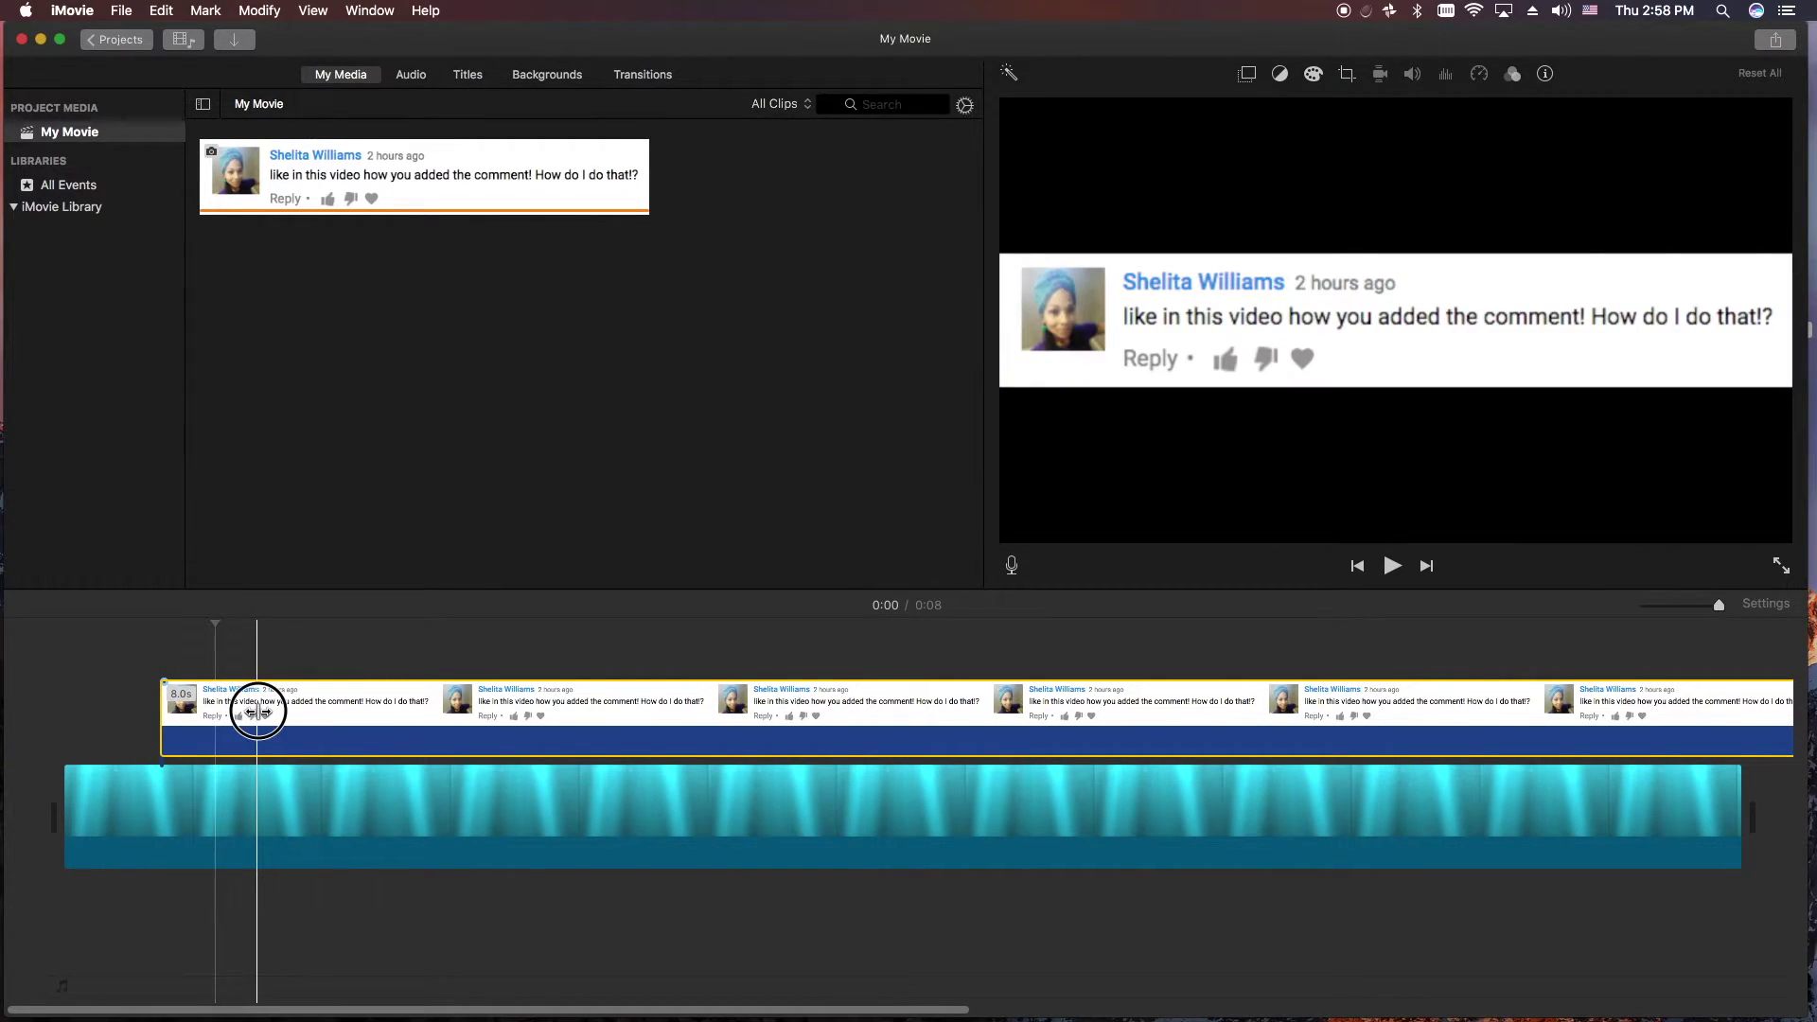
{"action": "left_click", "coordinate": [282, 711]}
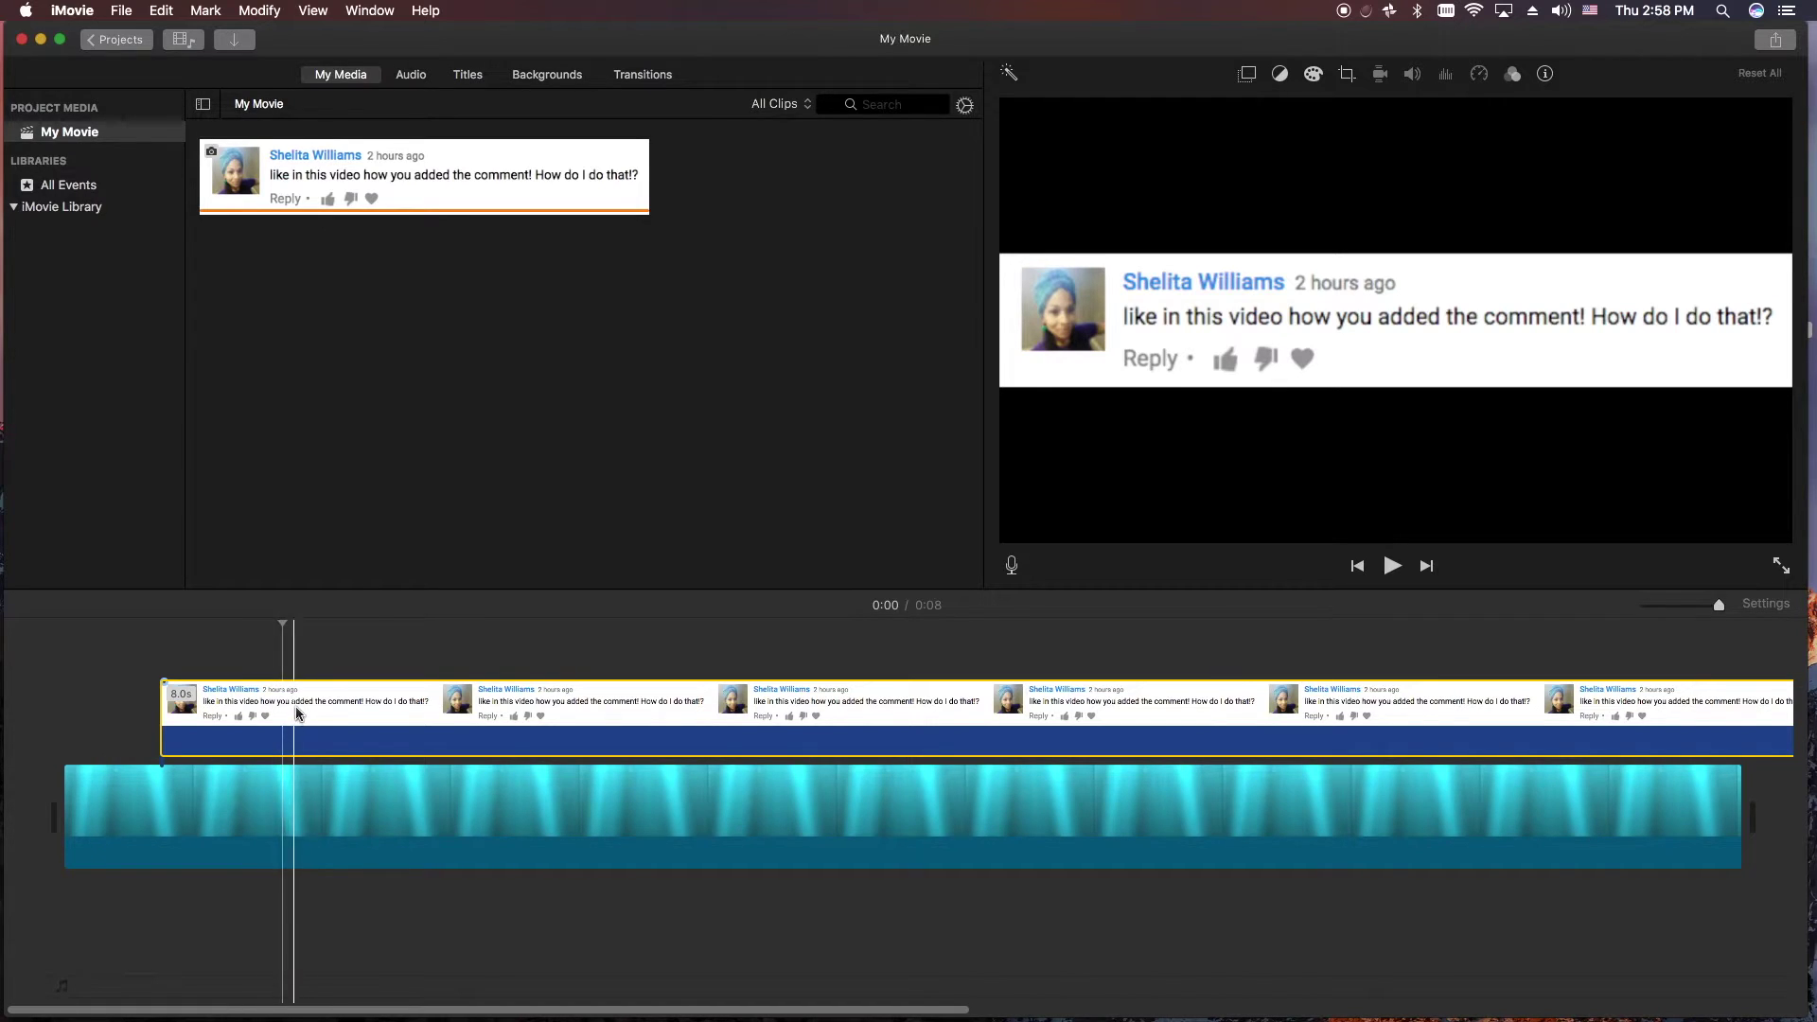
{"action": "left_click", "coordinate": [309, 717]}
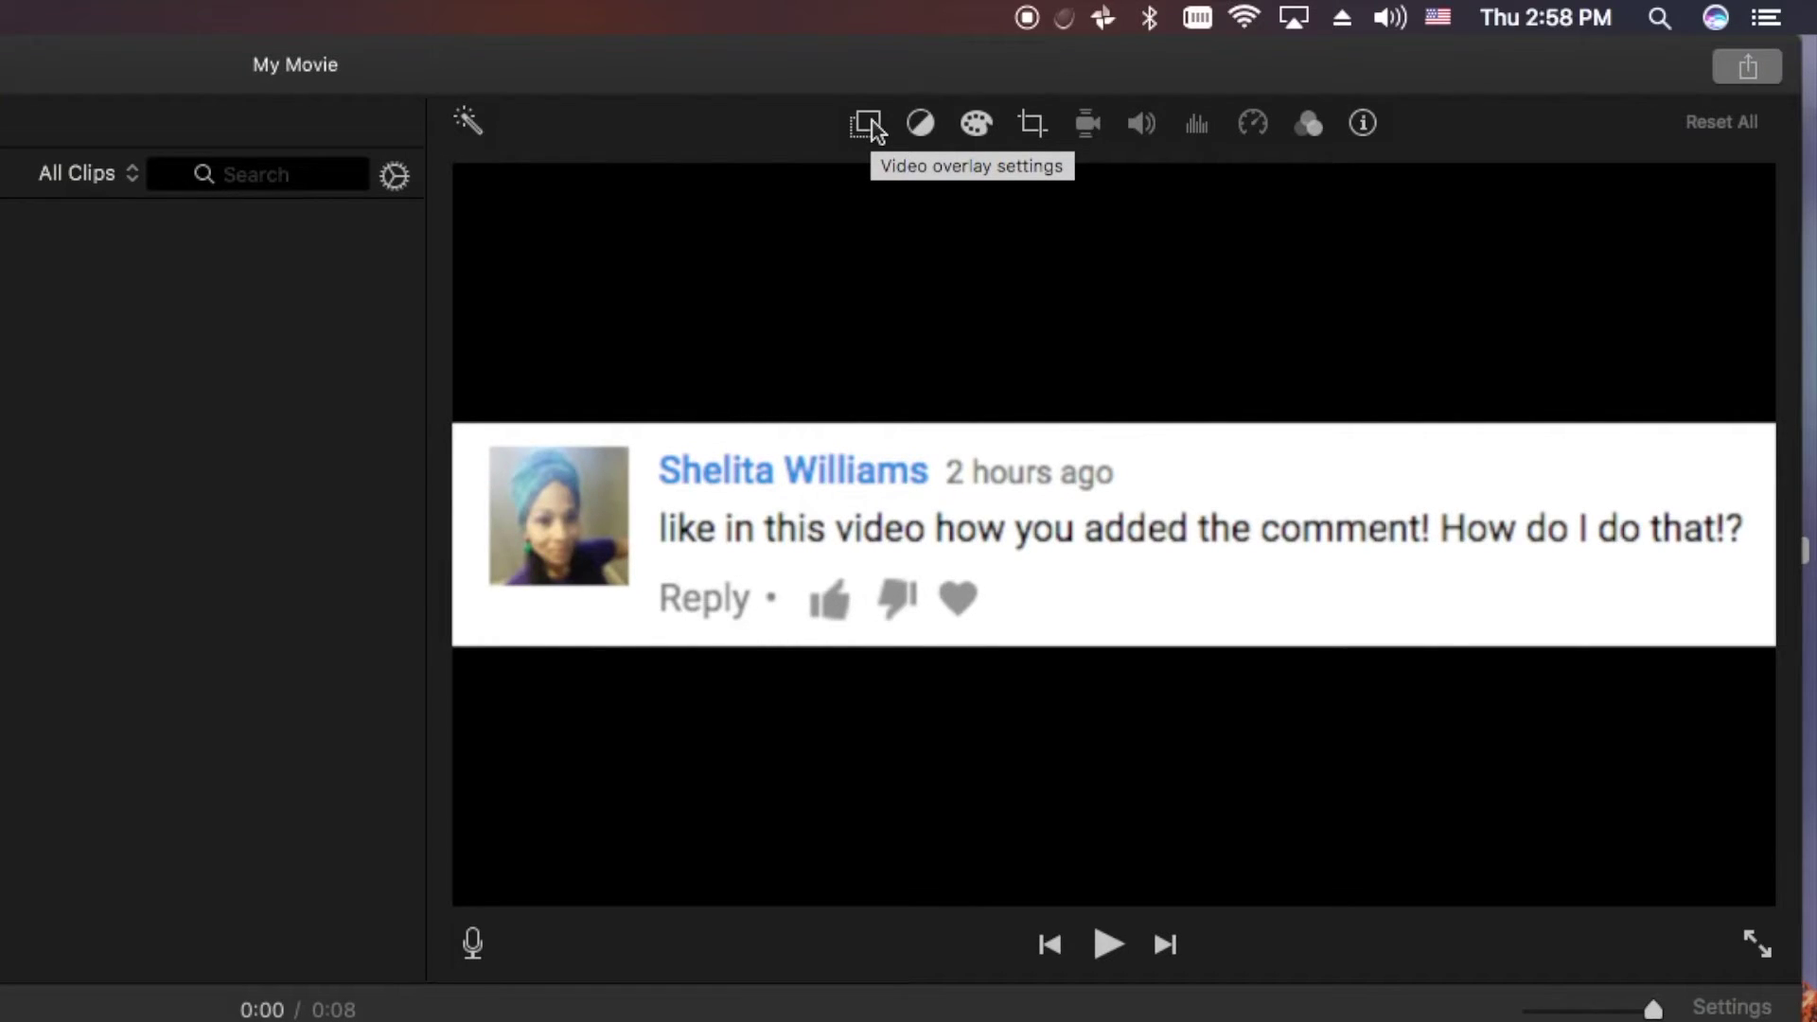
Set the comment overlay to Picture in Picture, then enlarge and centre the inset.
{"action": "left_click", "coordinate": [869, 125]}
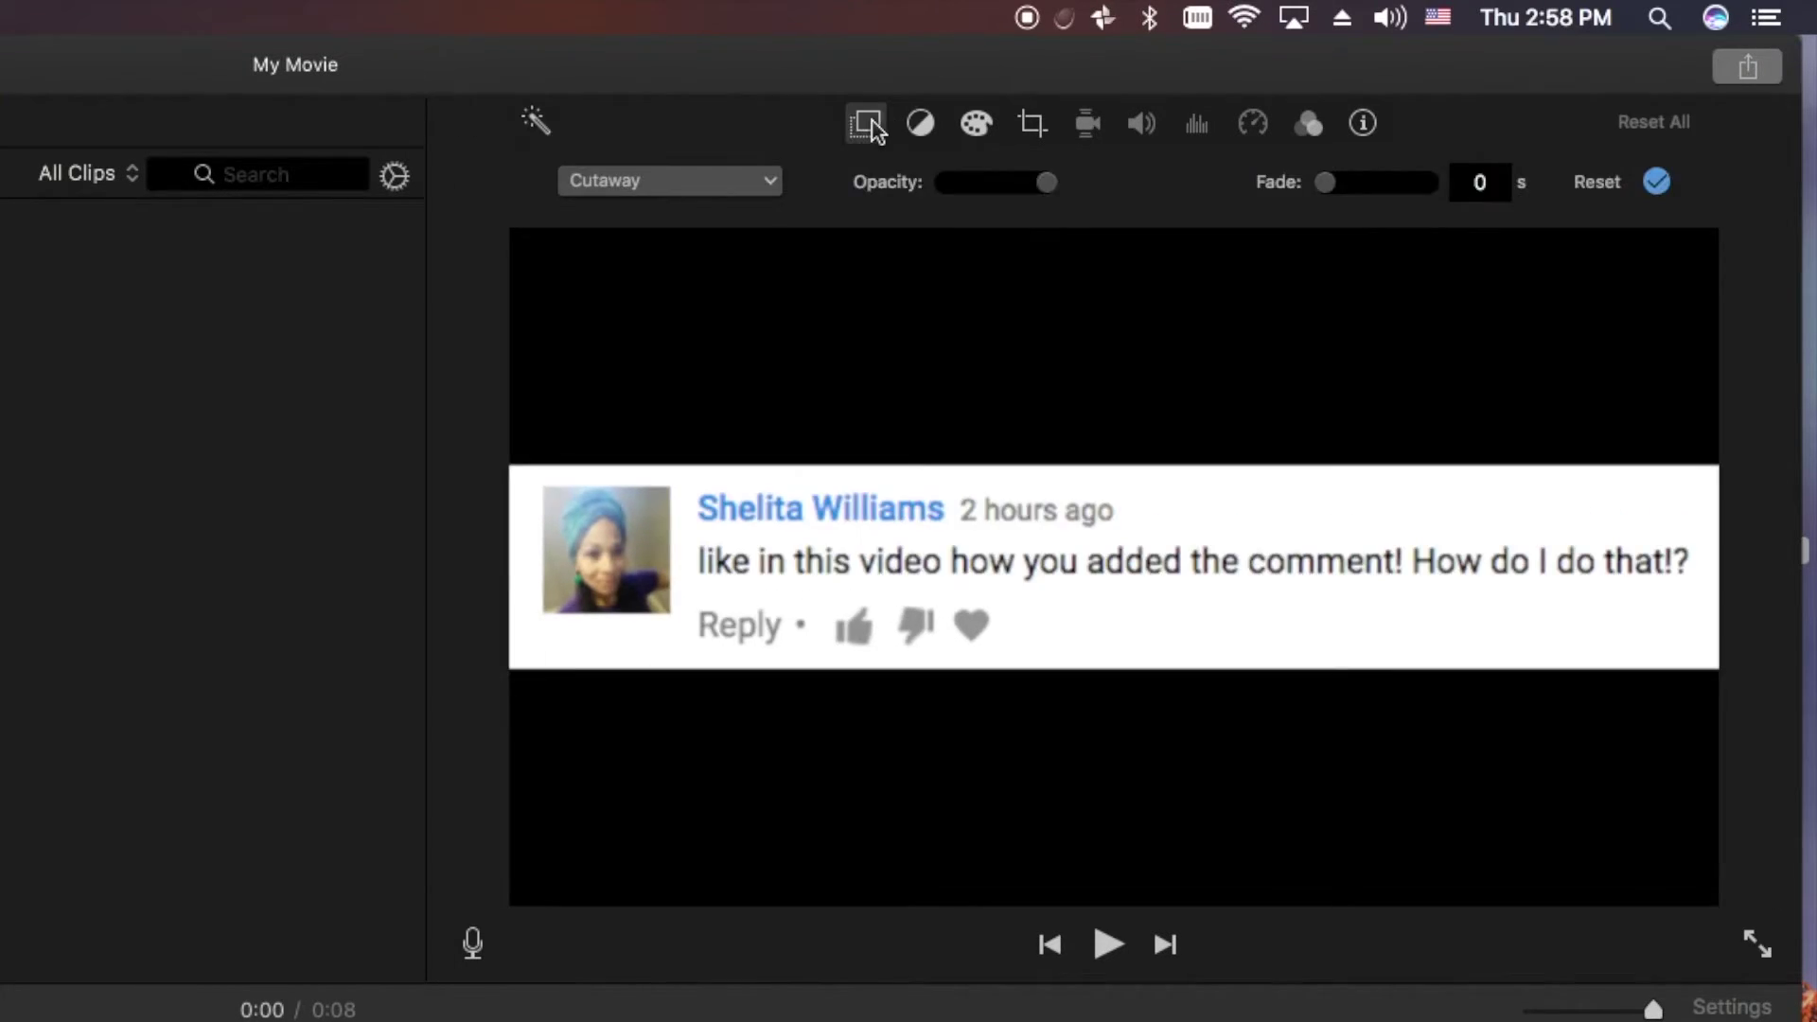
{"action": "left_click", "coordinate": [772, 183]}
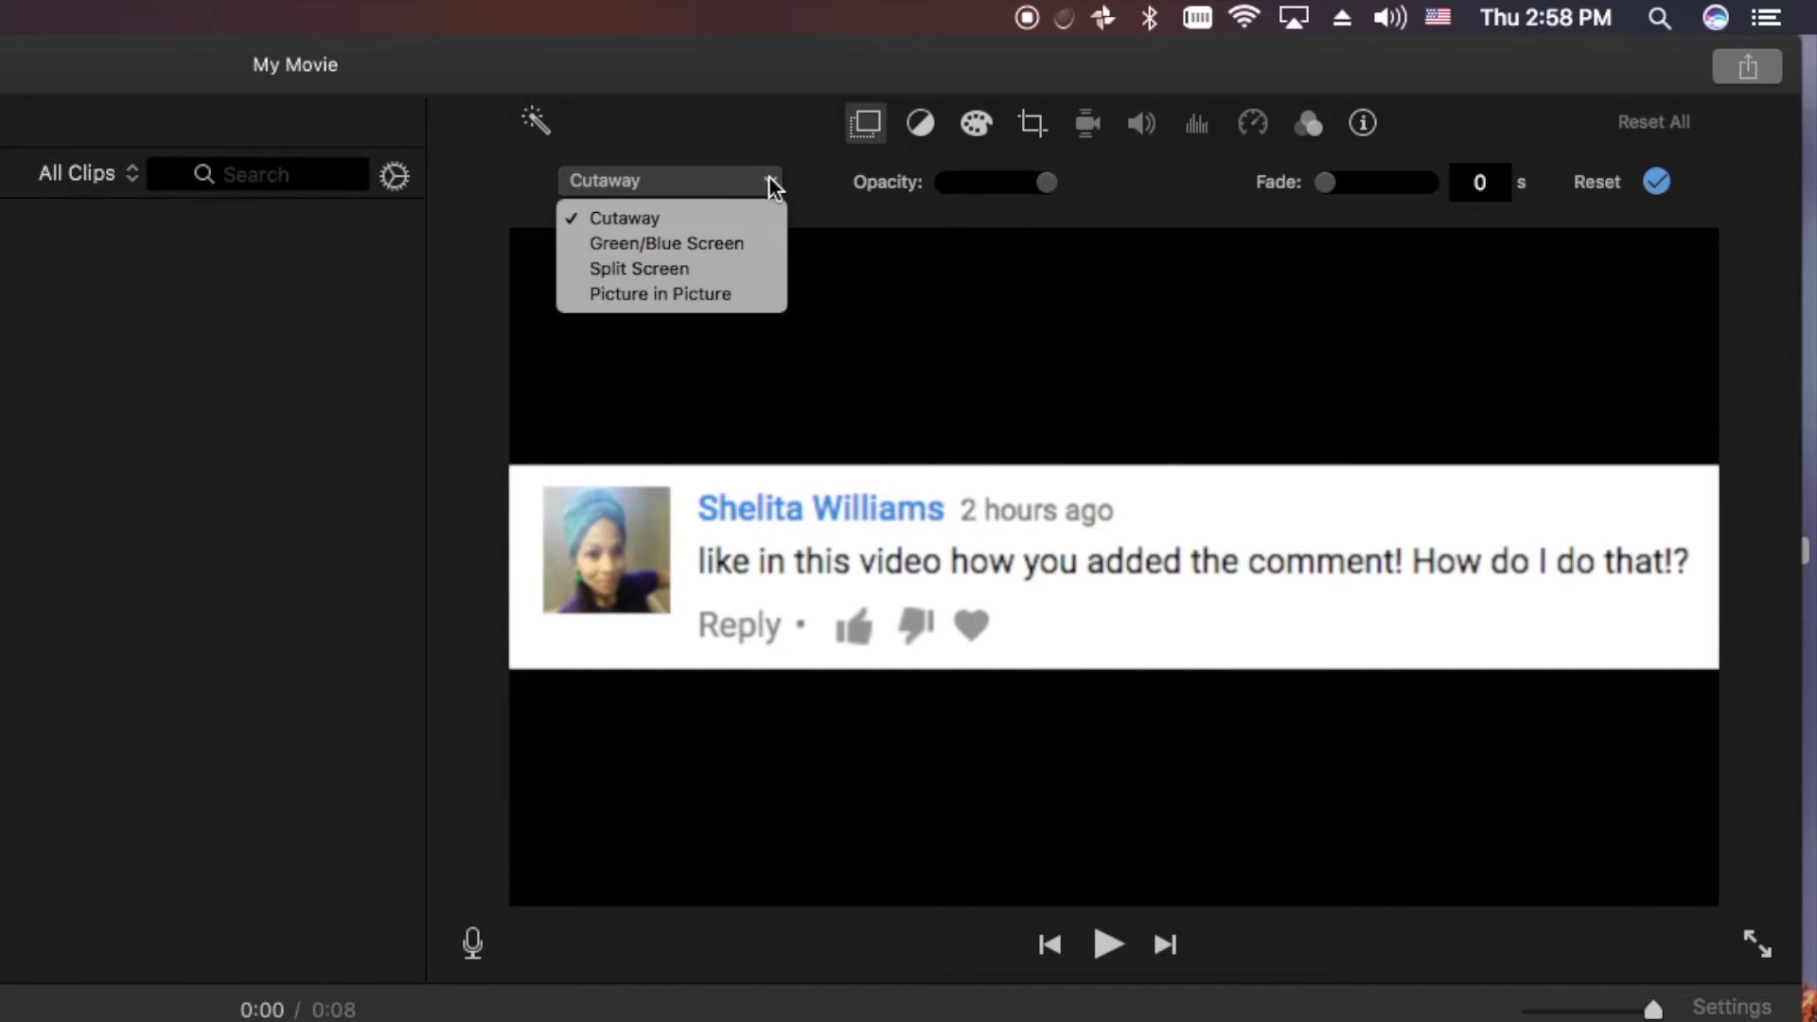
{"action": "left_click", "coordinate": [740, 298]}
{"action": "left_click", "coordinate": [1269, 445]}
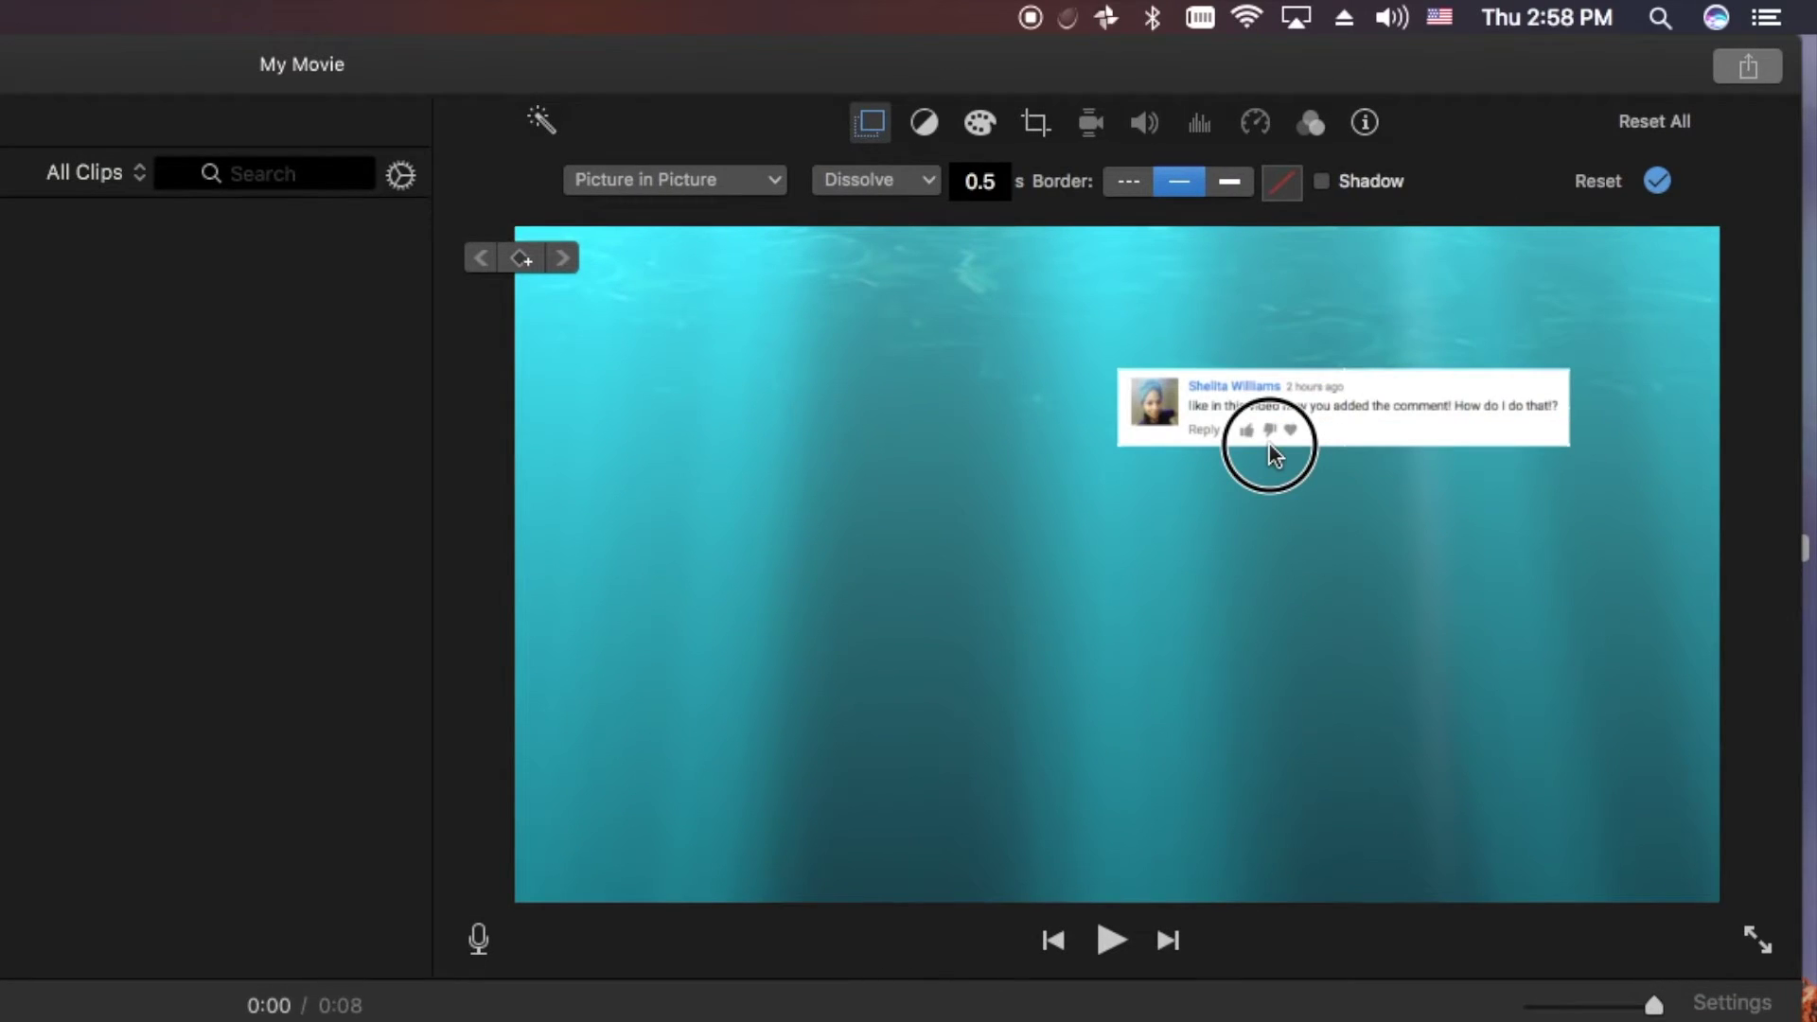
{"action": "left_click_drag", "start_coordinate": [1268, 445], "coordinate": [1160, 600]}
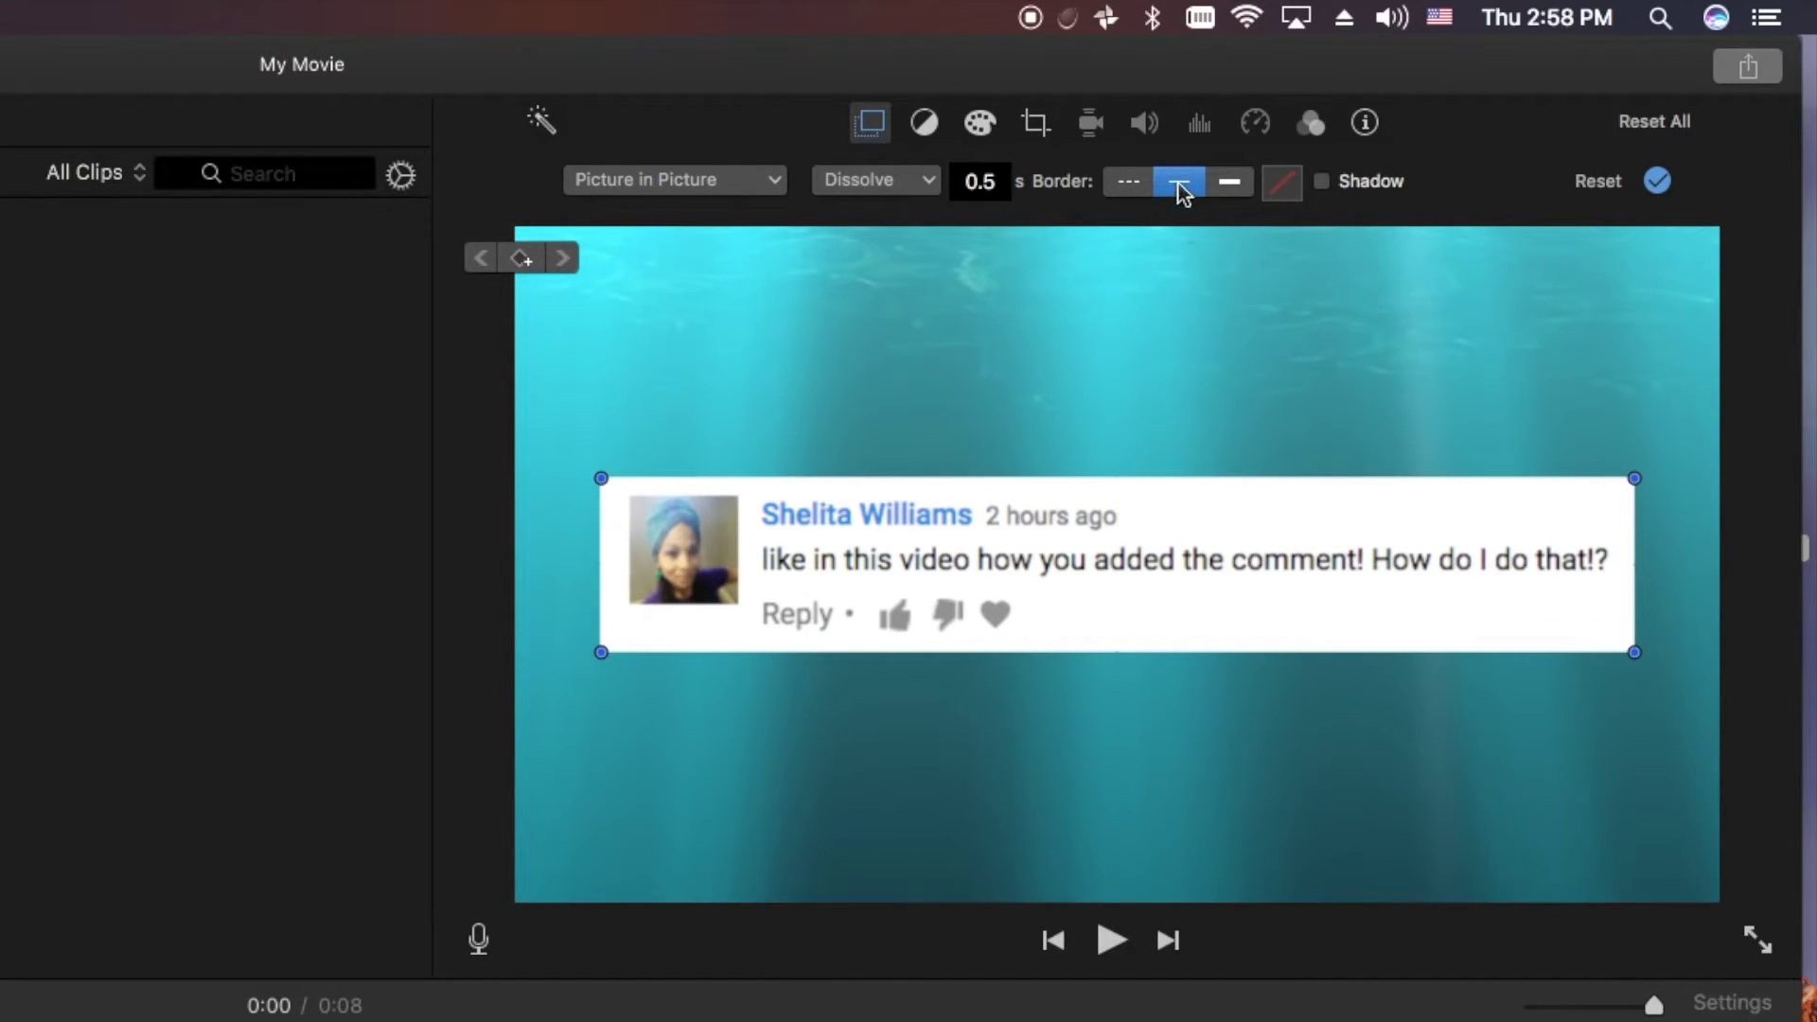
Give the inset a thick green border and a drop shadow.
{"action": "left_click", "coordinate": [1233, 182]}
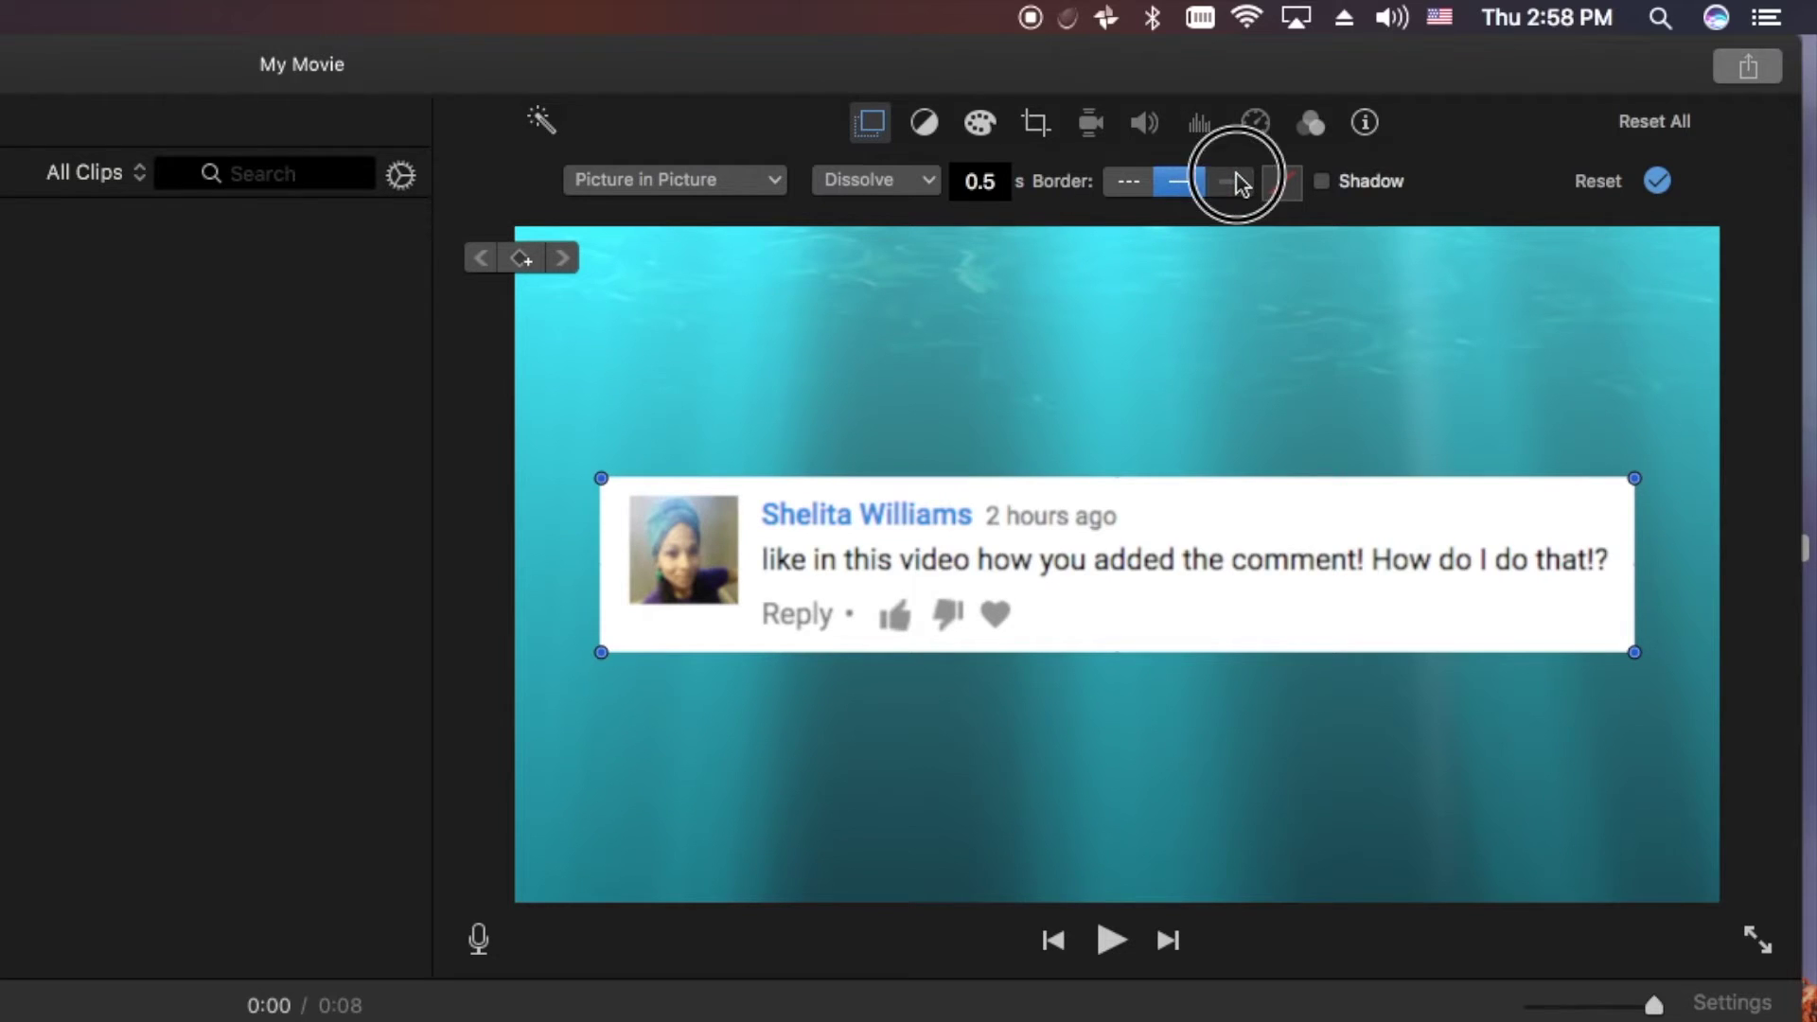
{"action": "left_click", "coordinate": [1290, 185]}
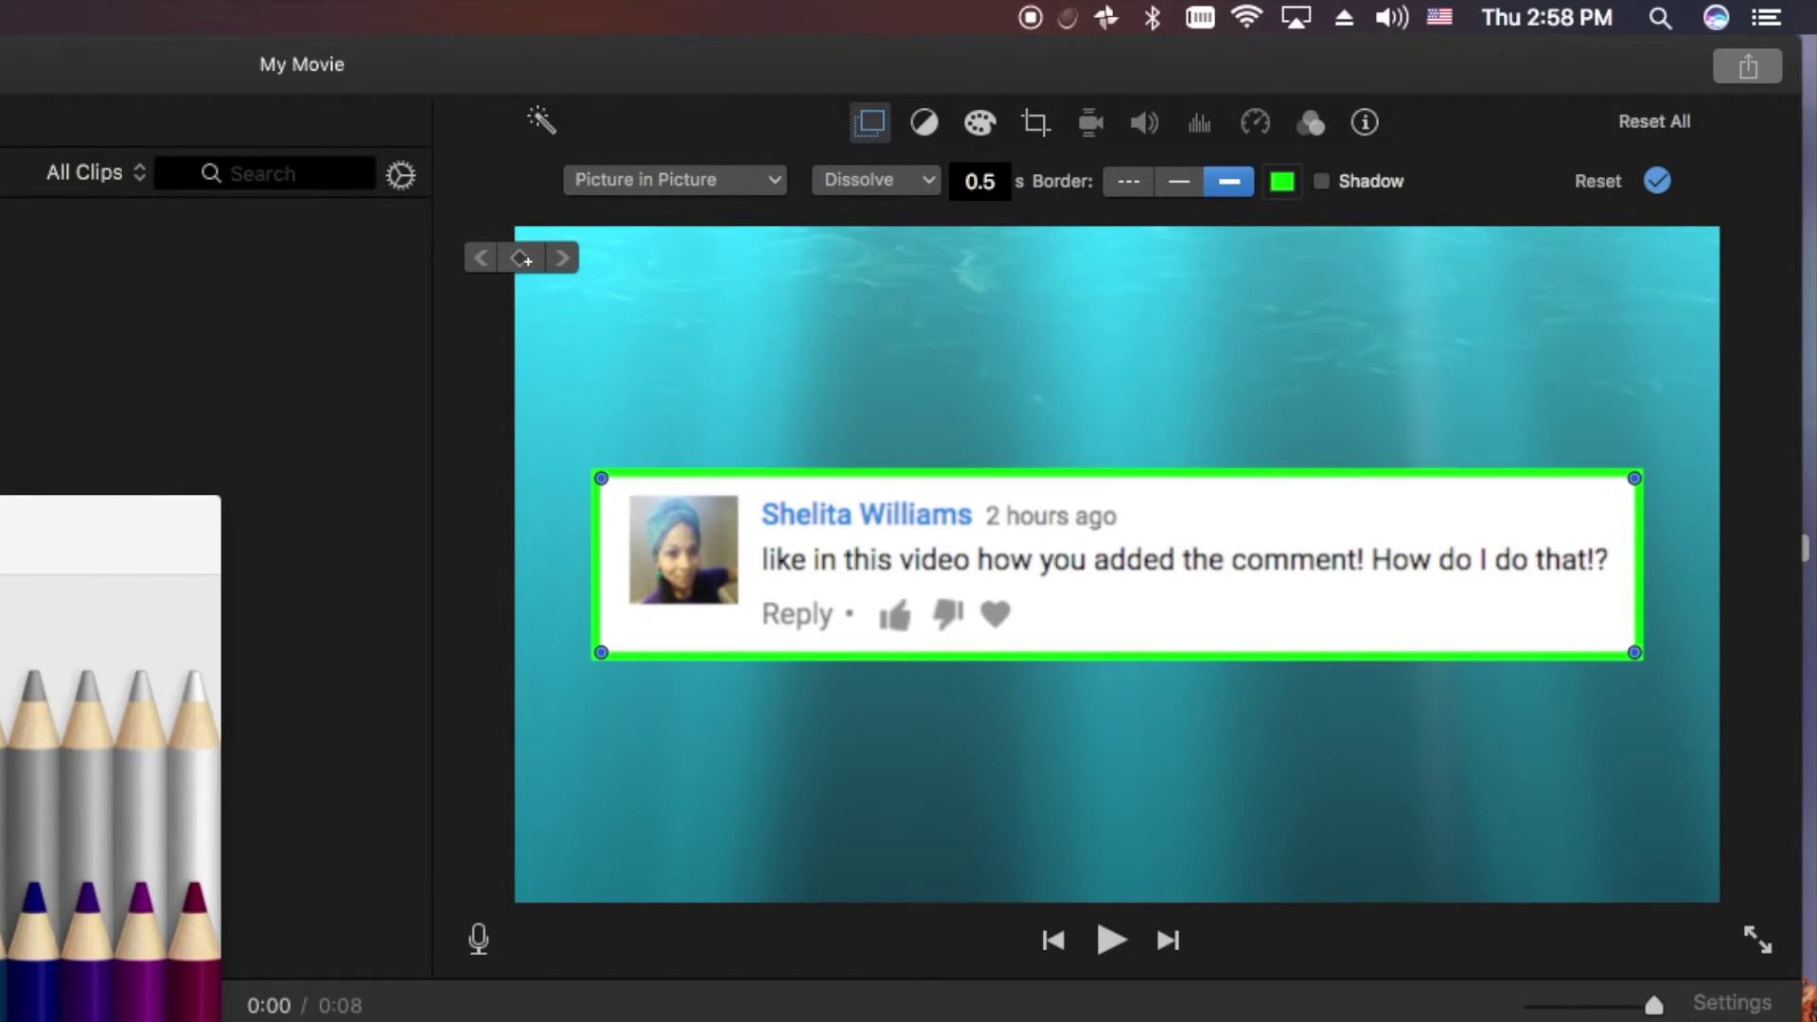
{"action": "left_click", "coordinate": [1282, 180]}
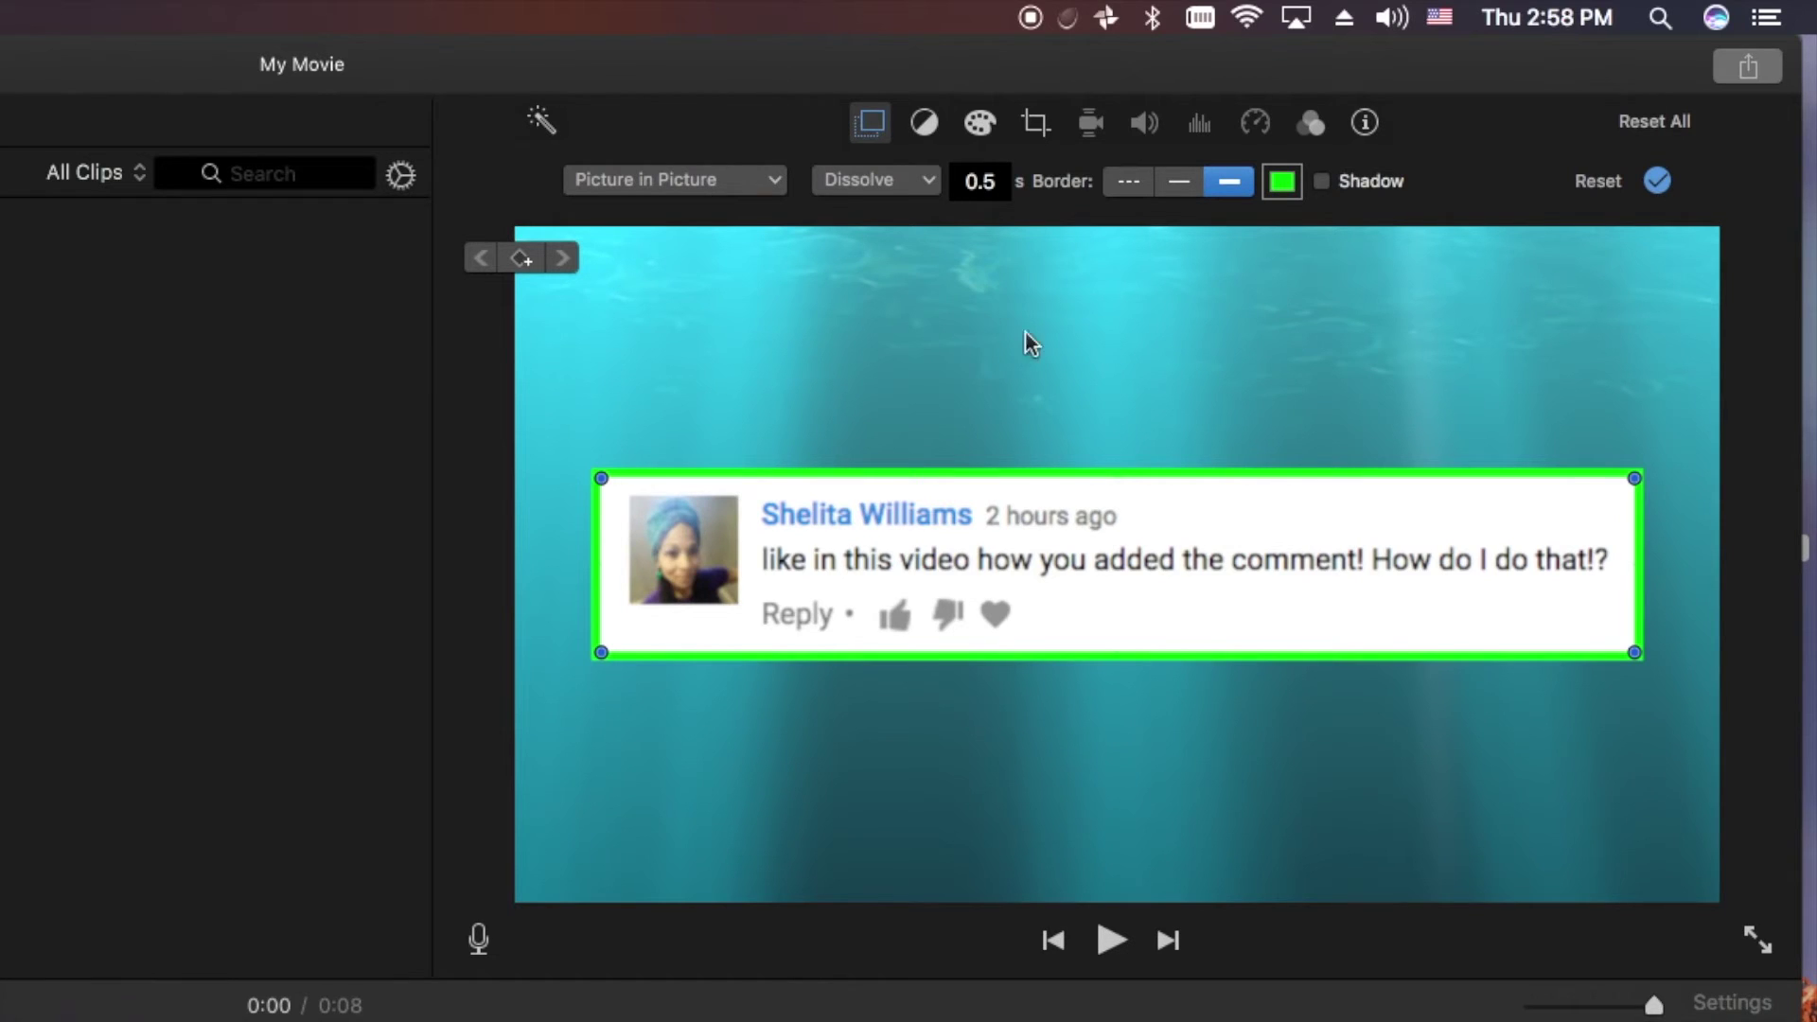
{"action": "left_click", "coordinate": [1327, 181]}
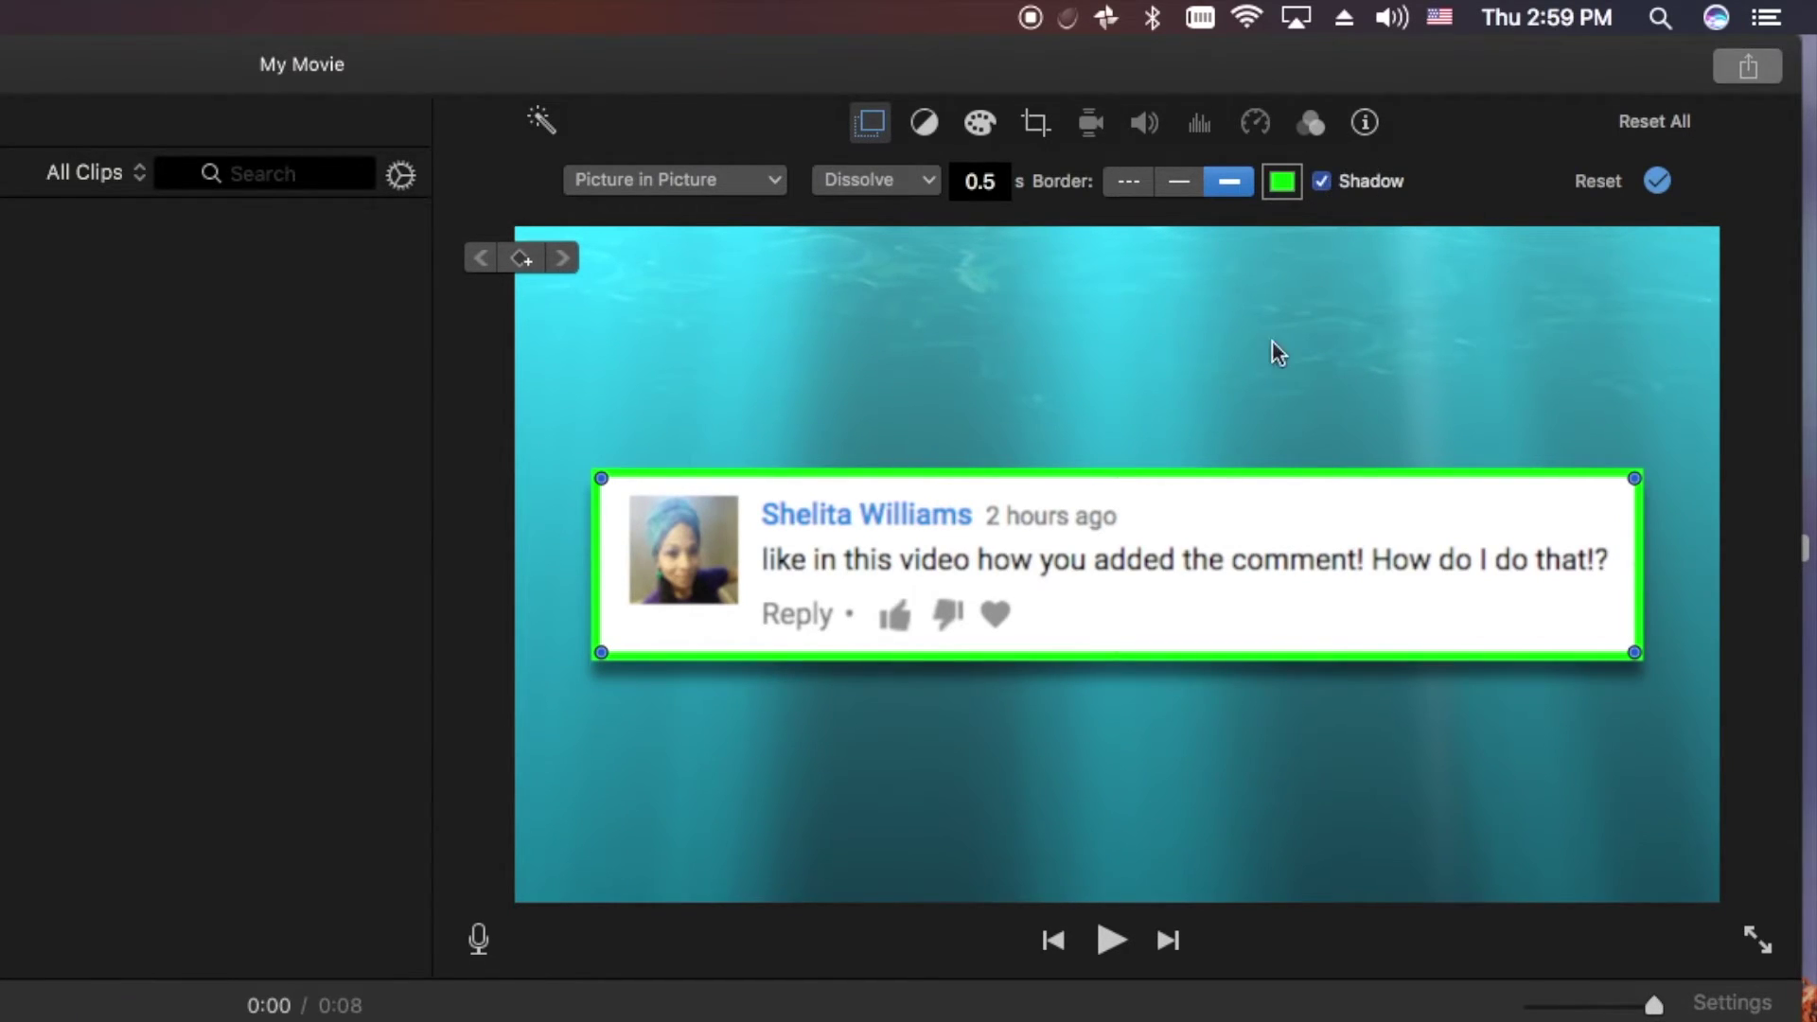
{"action": "left_click", "coordinate": [1658, 184]}
{"action": "left_click", "coordinate": [1178, 187]}
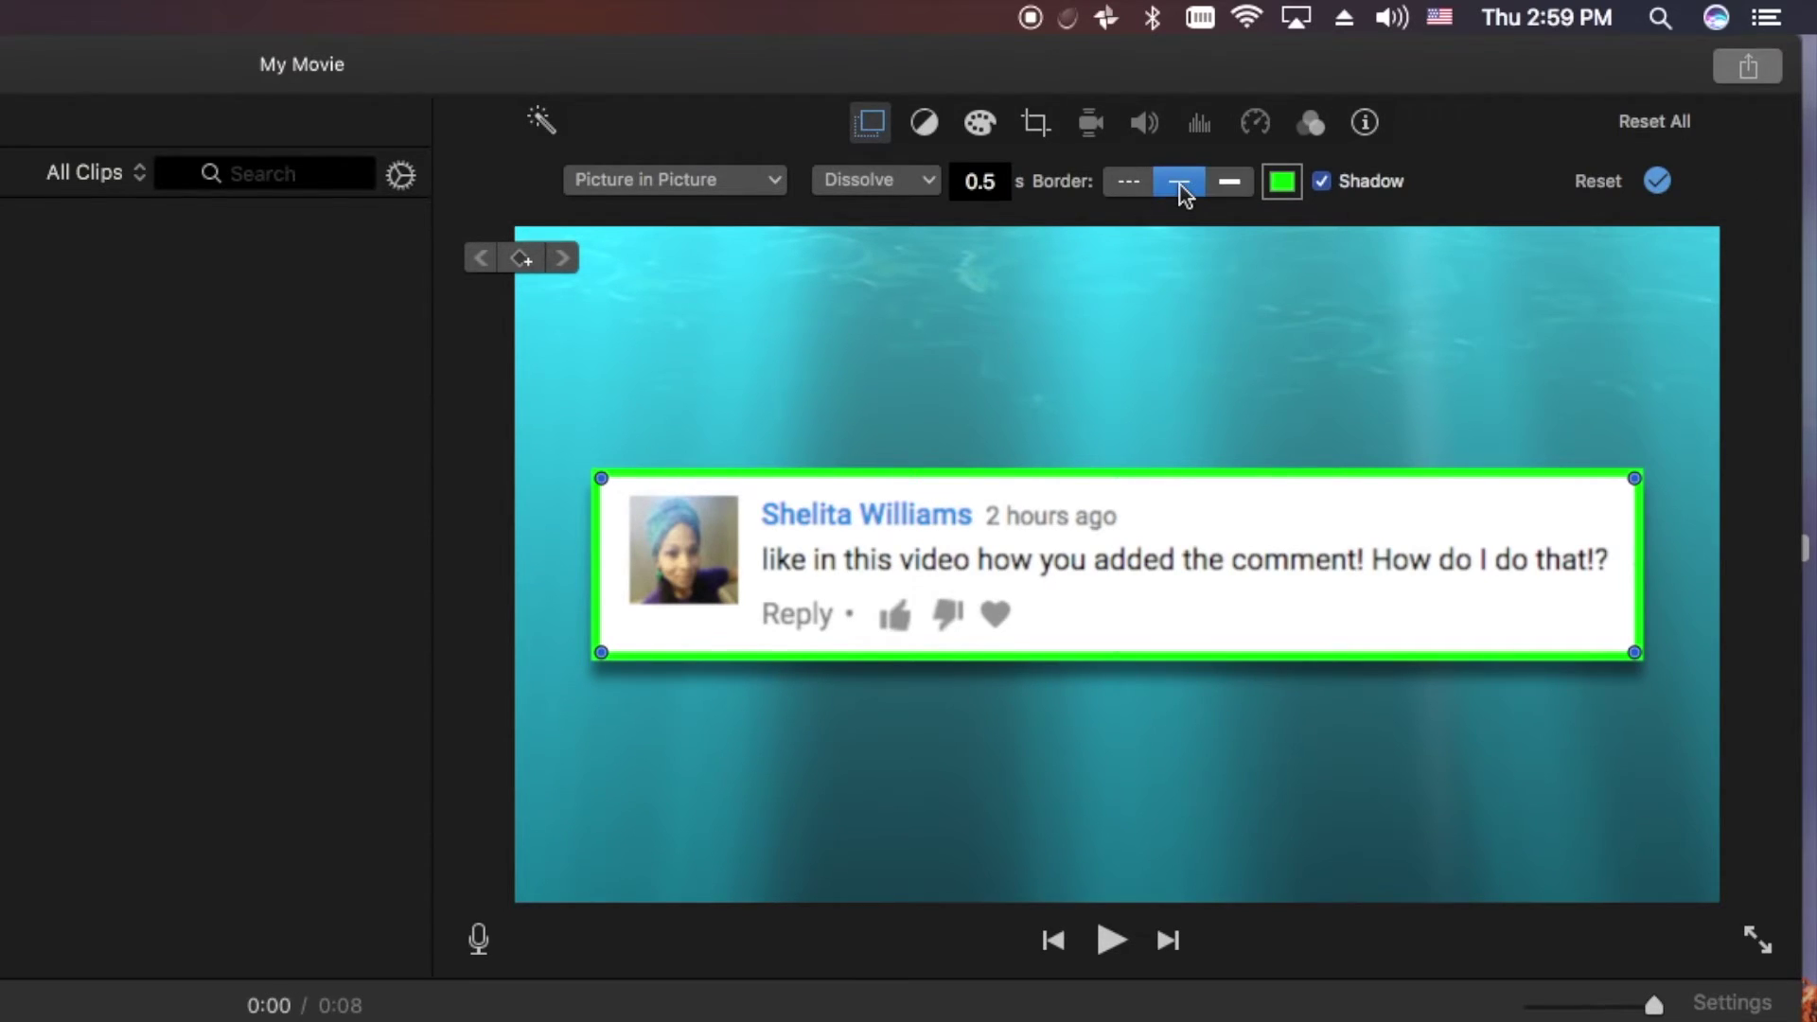
{"action": "left_click", "coordinate": [1138, 190]}
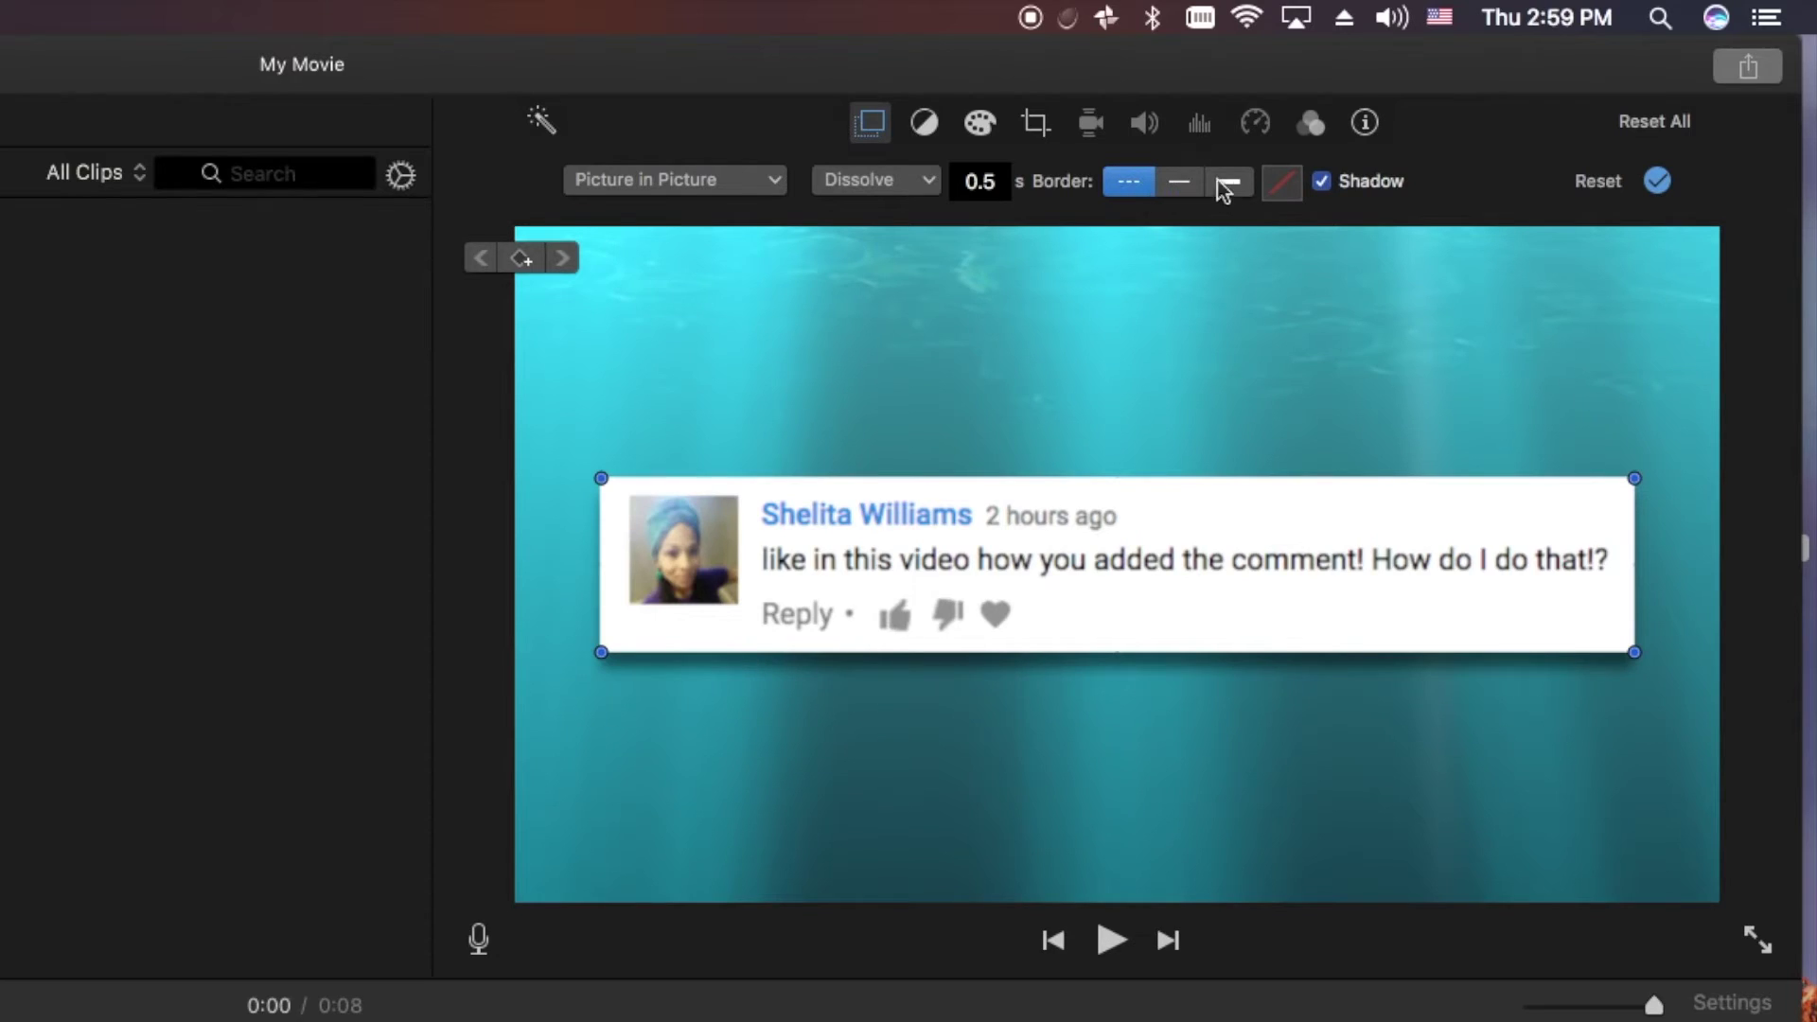
{"action": "left_click", "coordinate": [1227, 182]}
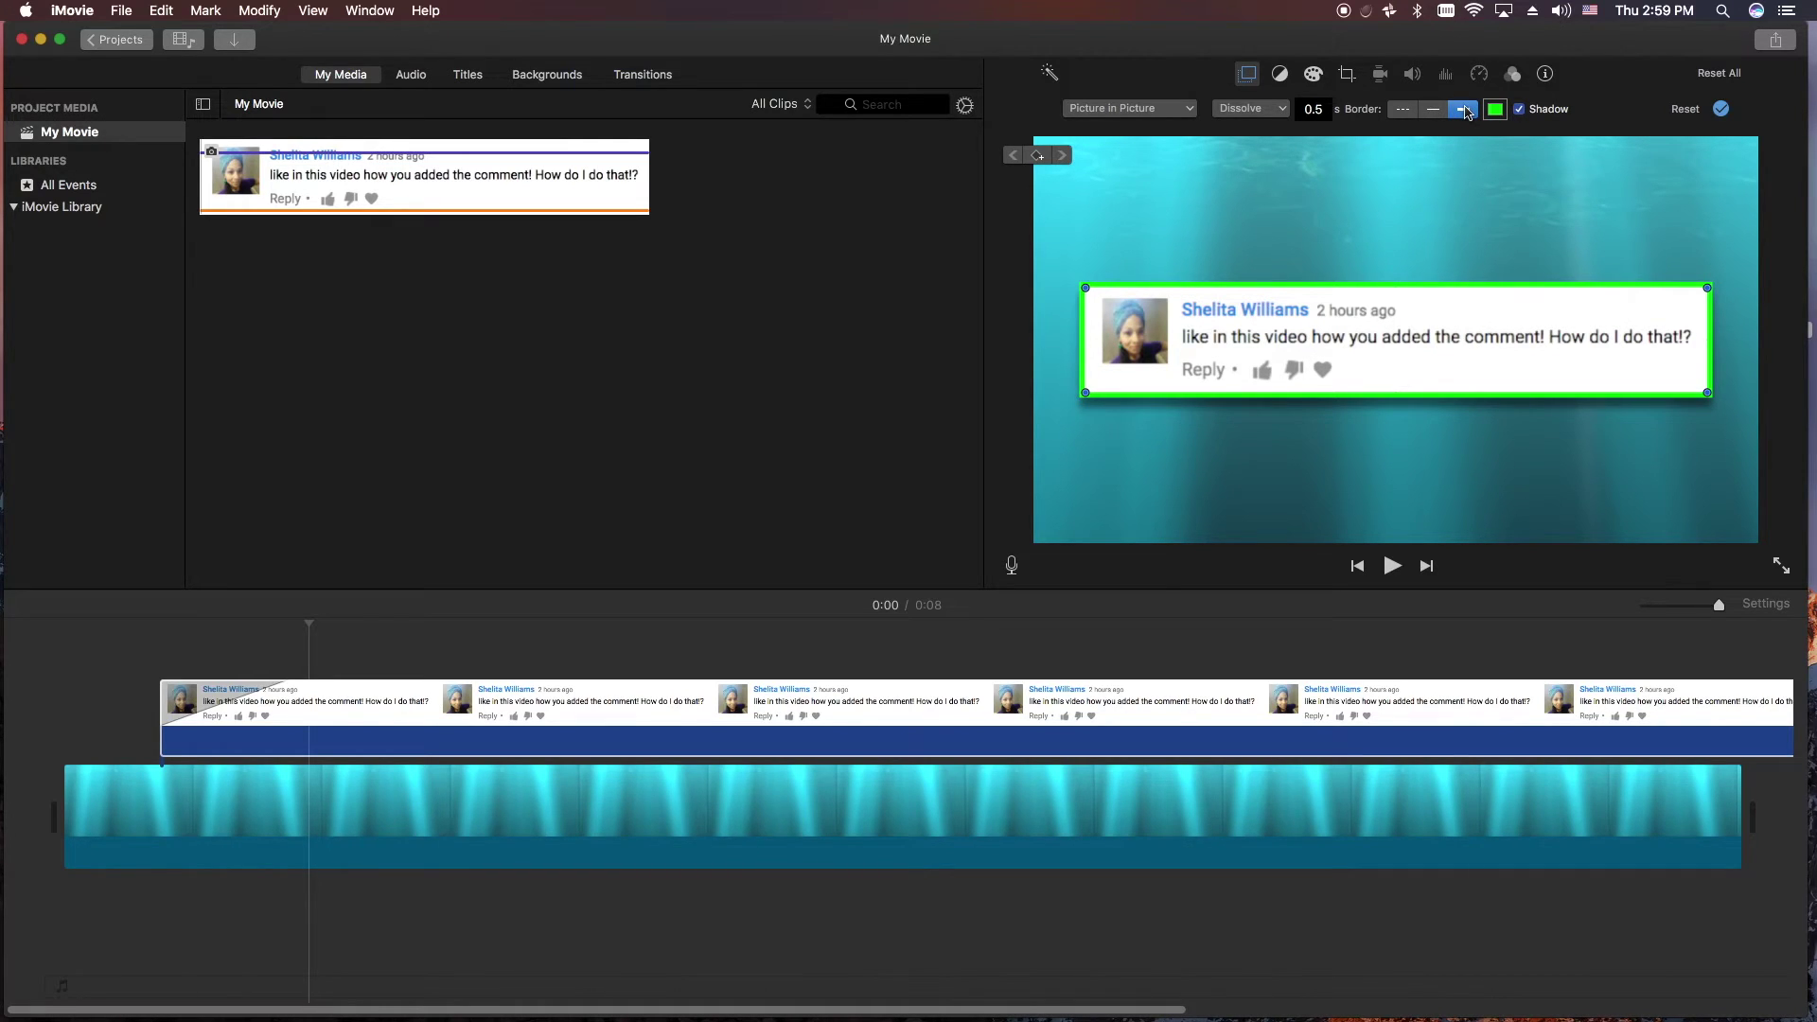
Switch the inset's transition from Dissolve to Zoom and return to the movie's start.
{"action": "left_click", "coordinate": [1334, 322]}
{"action": "left_click", "coordinate": [1277, 110]}
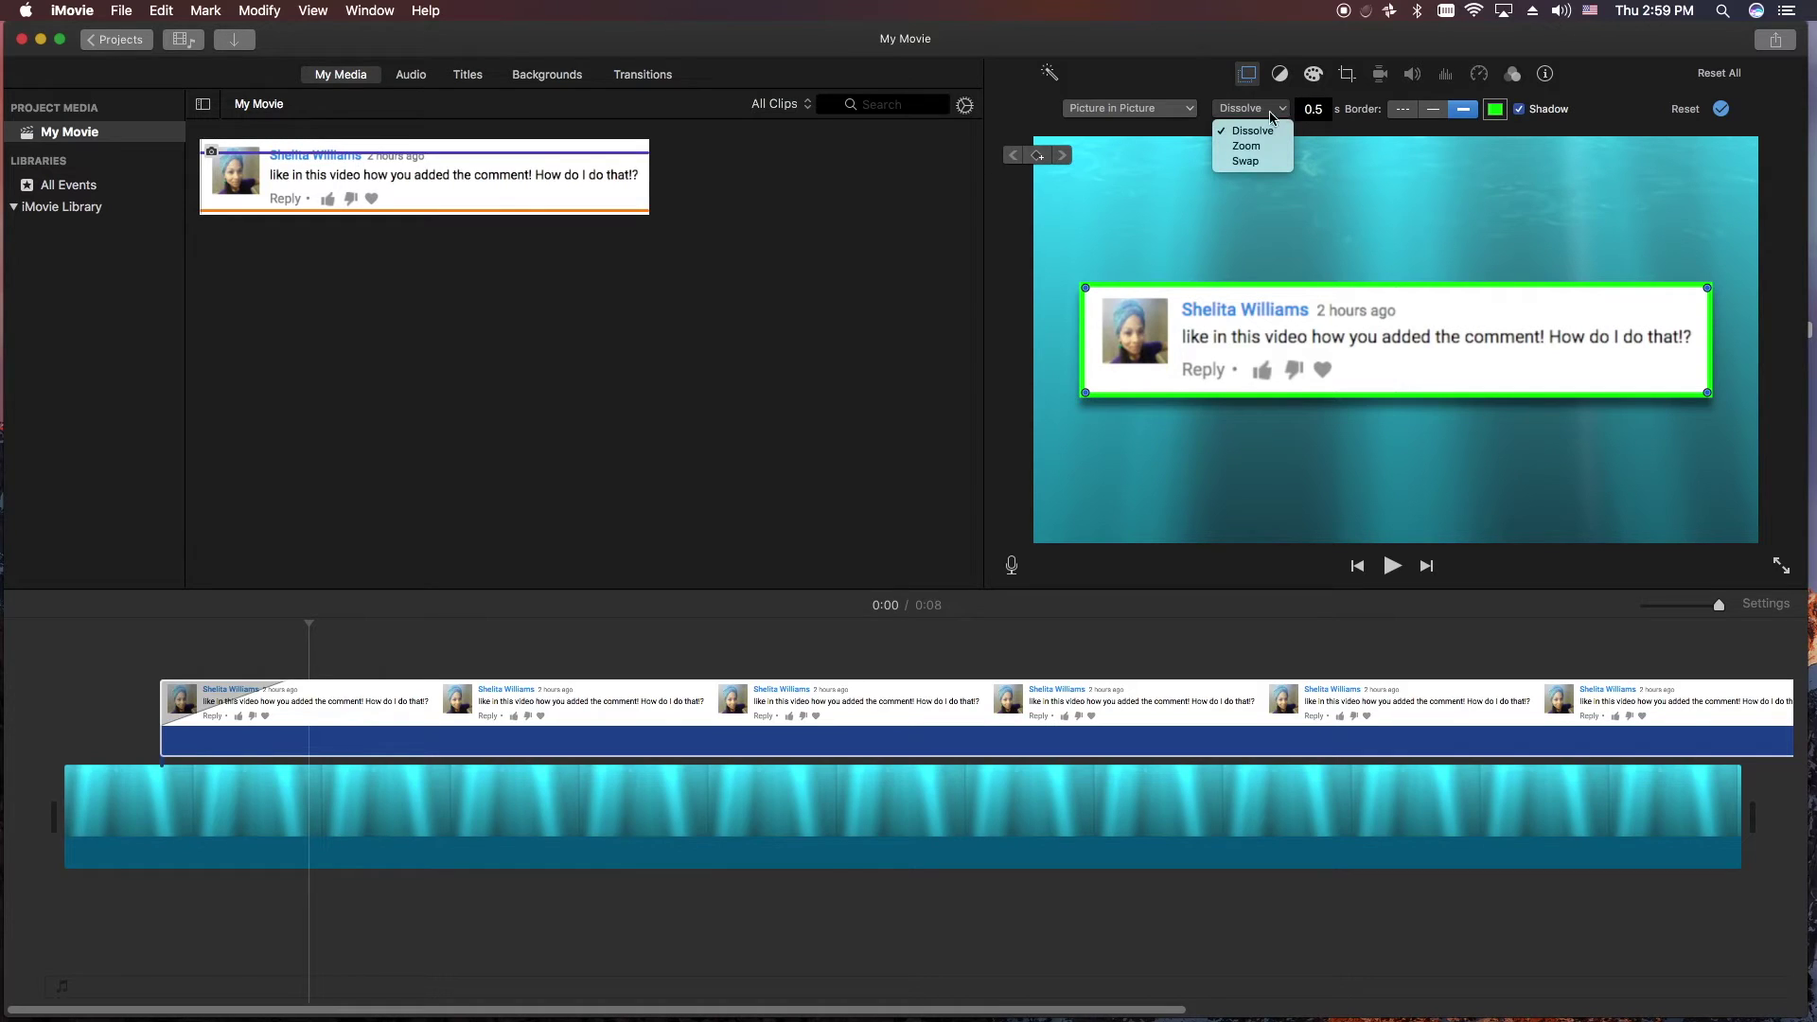
{"action": "left_click", "coordinate": [1247, 145]}
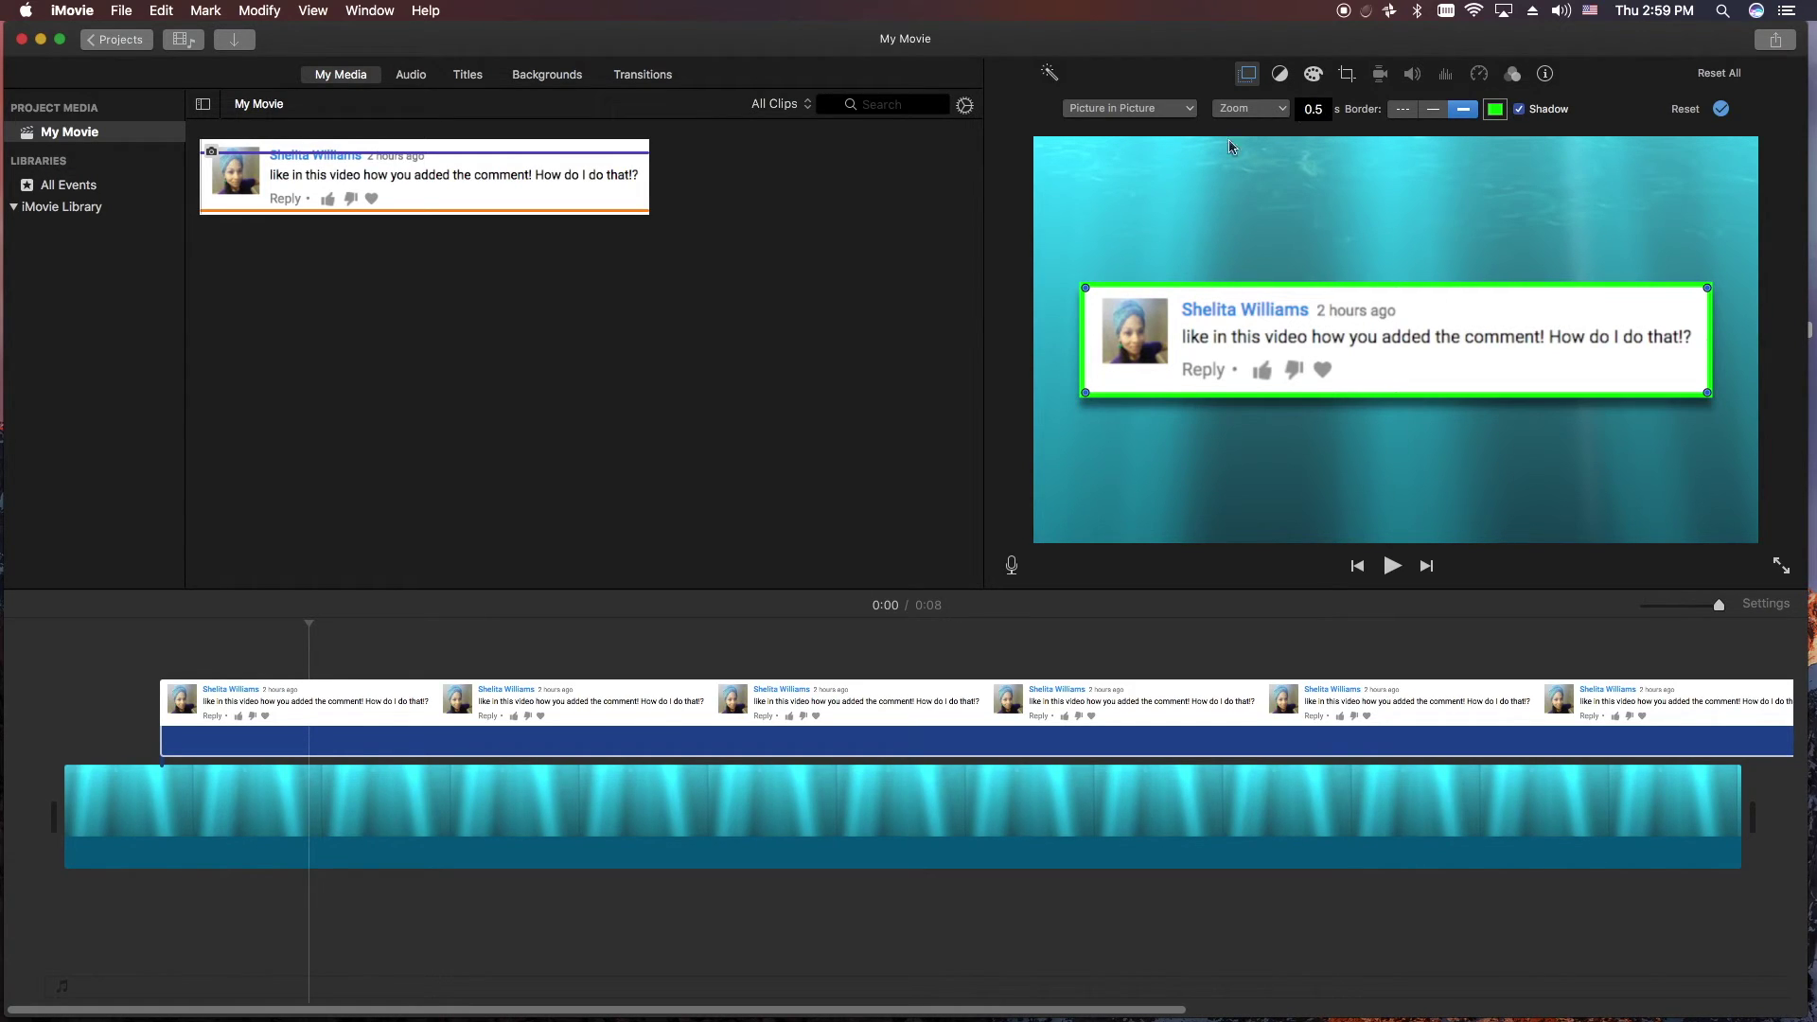
{"action": "left_click", "coordinate": [122, 653]}
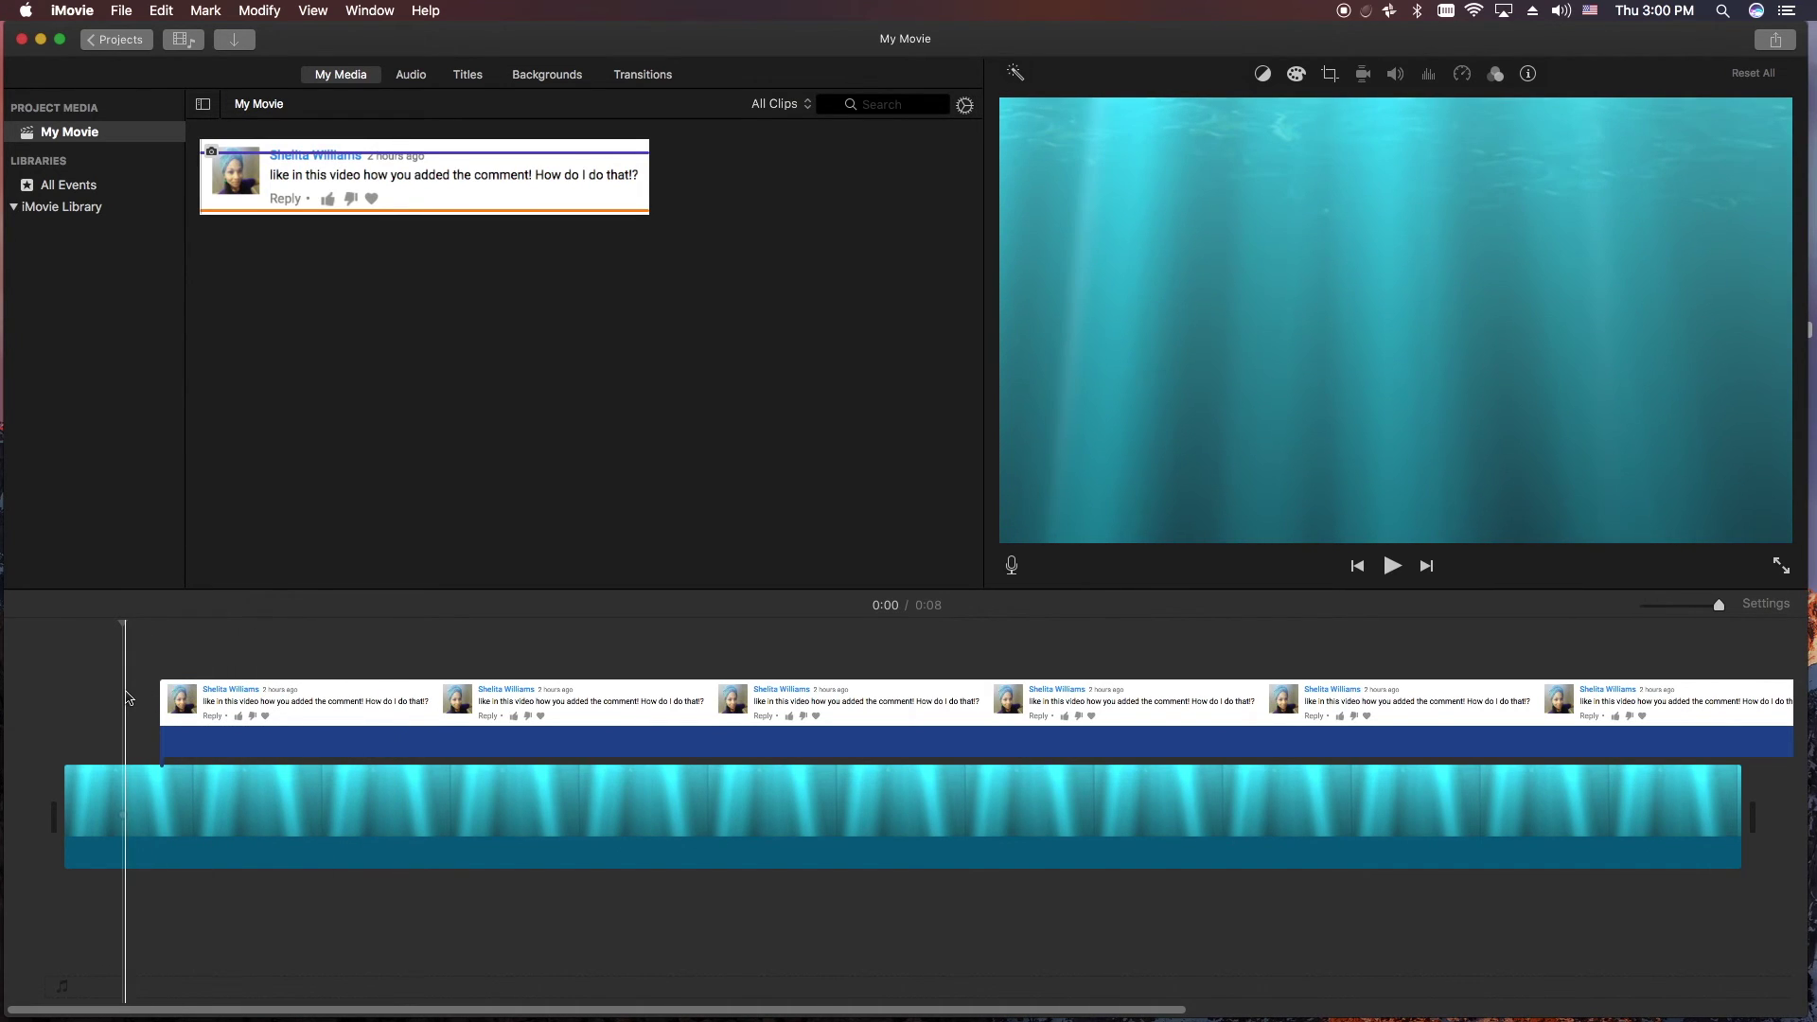
Play the first seconds to watch the green-bordered comment zoom in, then stop.
{"action": "key", "text": "space"}
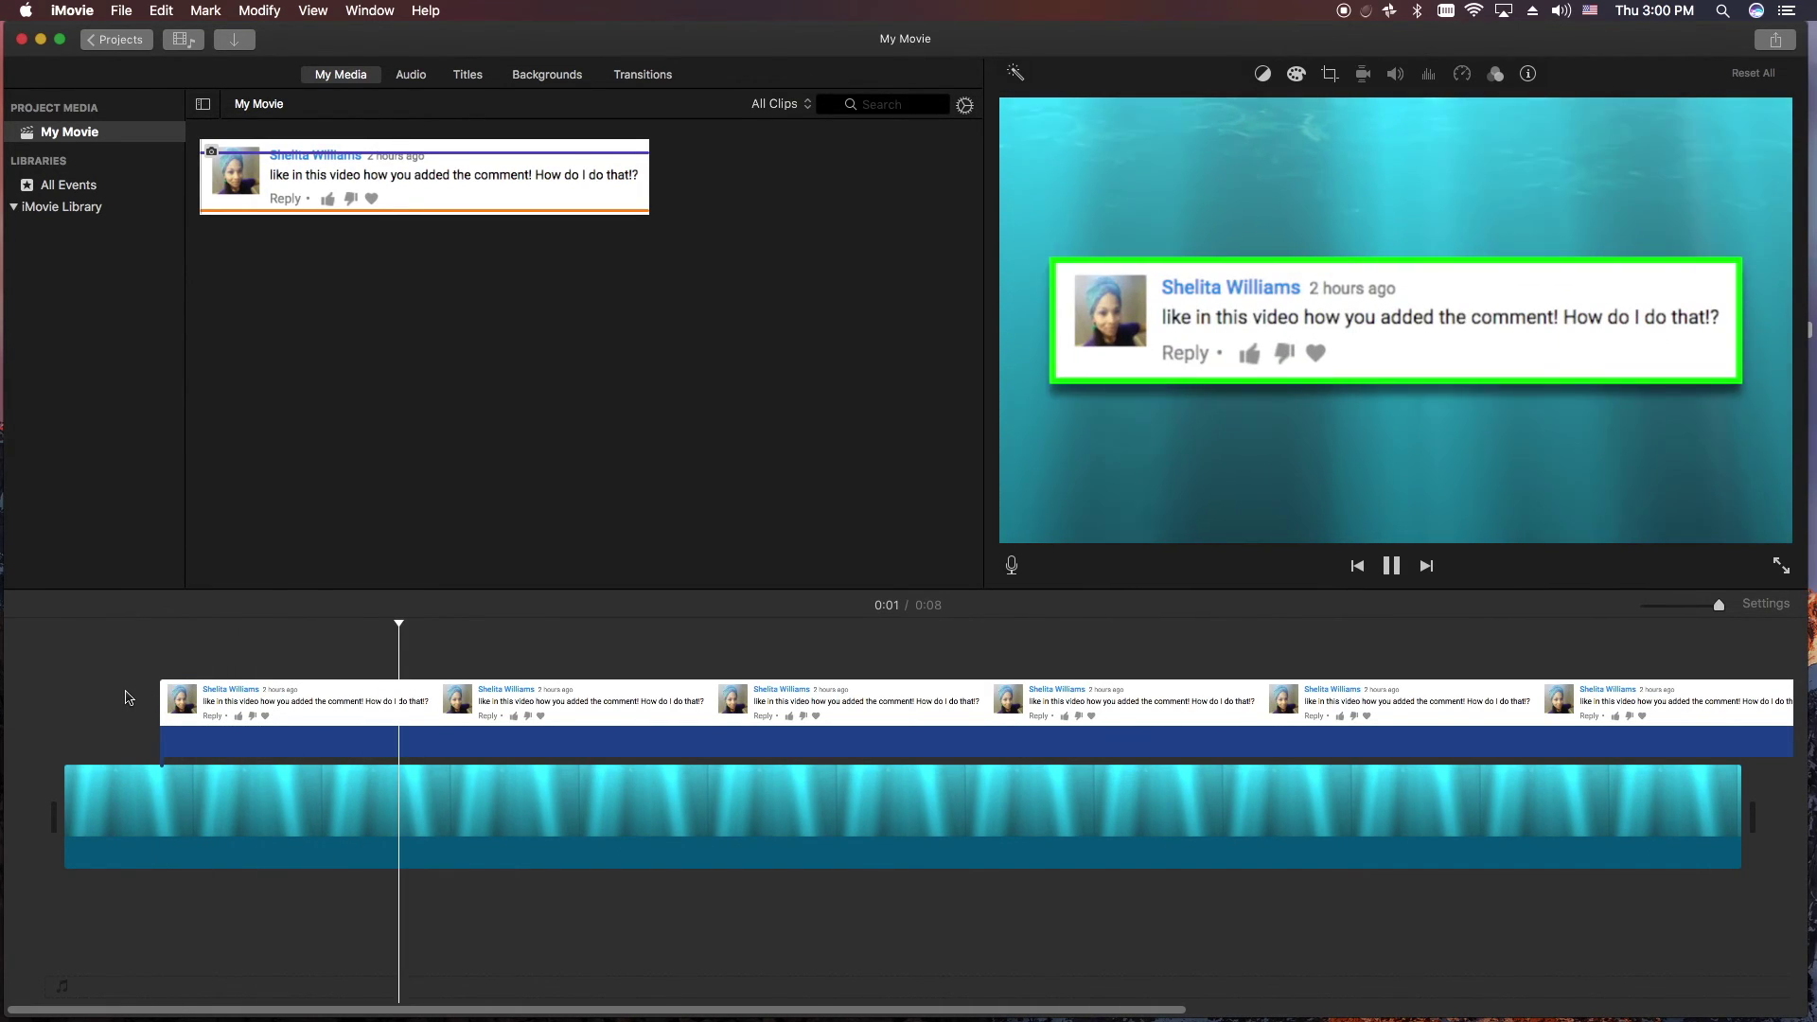
{"action": "key", "text": "space"}
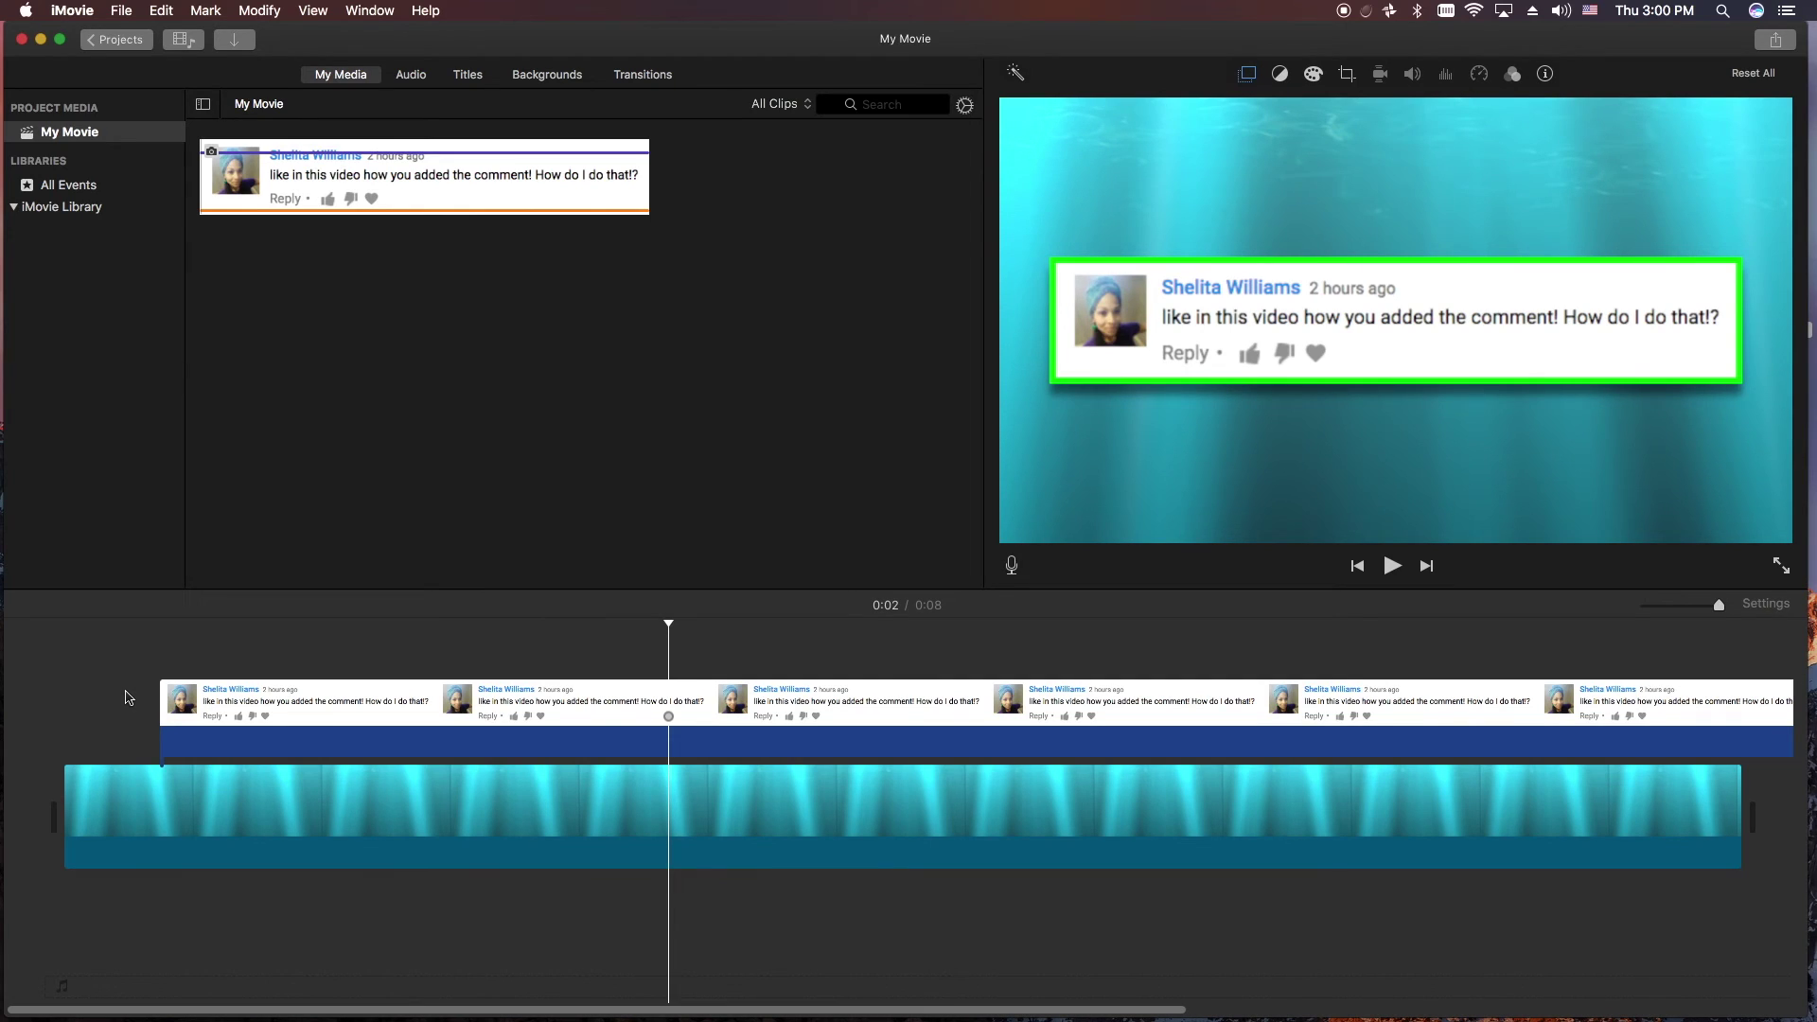